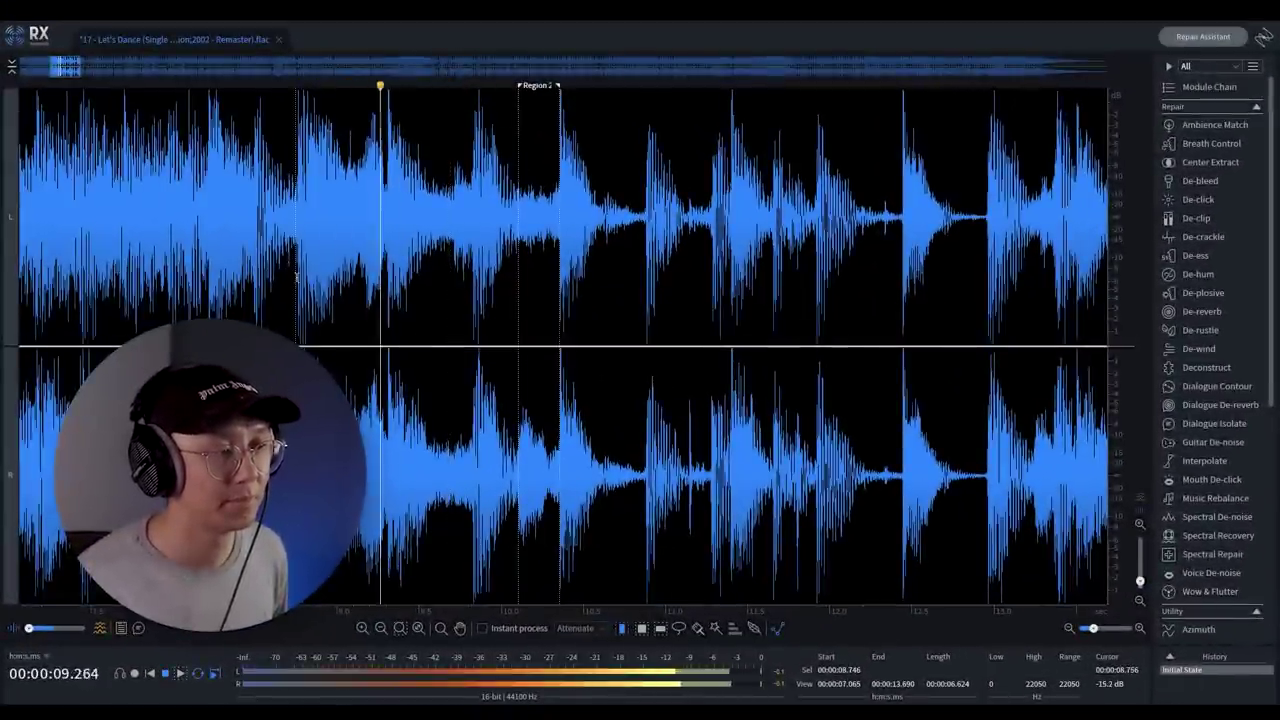
Select the marked Region 2 around 10.1 to 10.36 seconds in the Let's Dance waveform and listen to it
{"action": "key", "text": "space"}
{"action": "scroll", "coordinate": [477, 349], "scroll_direction": "up", "scroll_amount": 5}
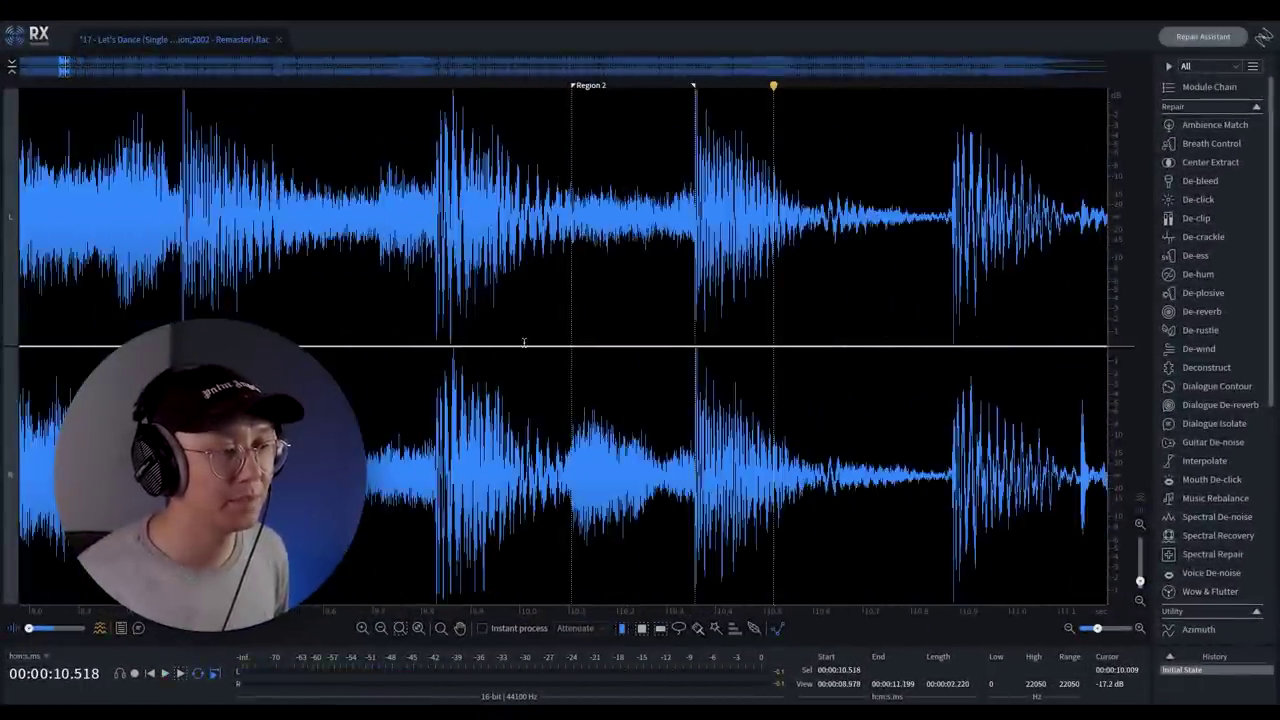
{"action": "left_click_drag", "start_coordinate": [603, 255], "coordinate": [776, 260]}
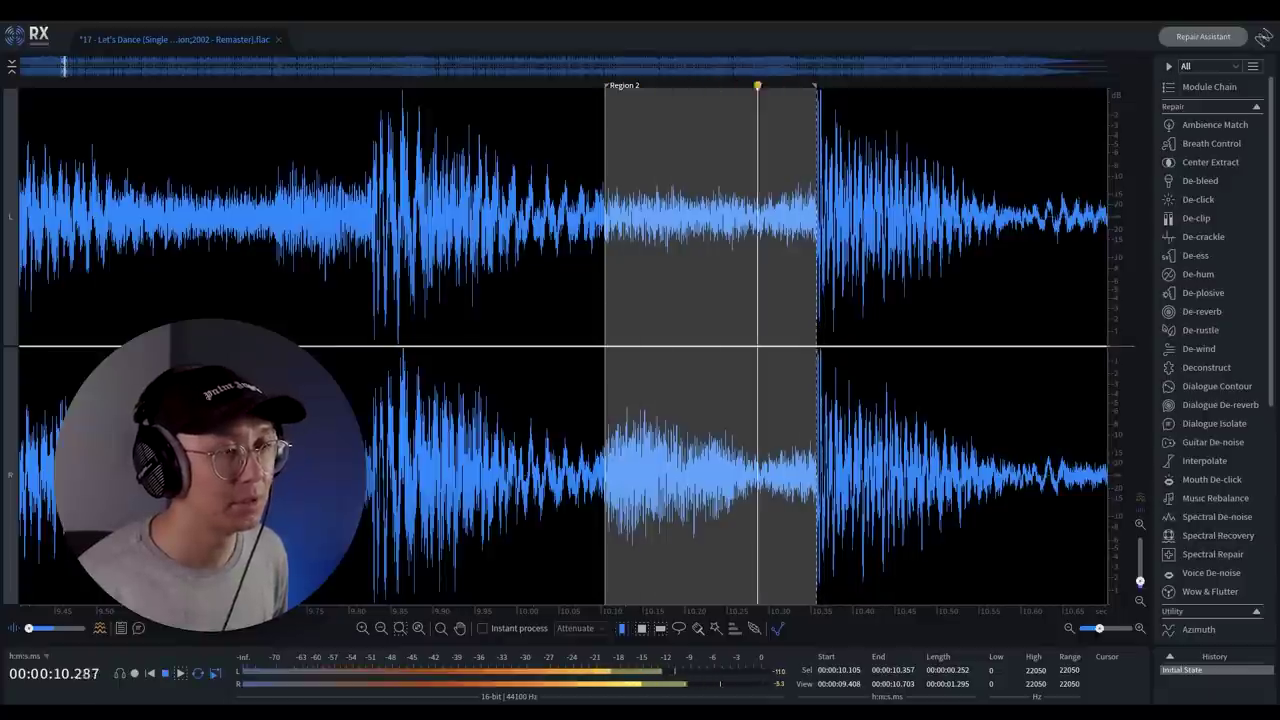
{"action": "scroll", "coordinate": [321, 353], "scroll_direction": "down", "scroll_amount": 5}
{"action": "scroll", "coordinate": [598, 268], "scroll_direction": "down", "scroll_amount": 3}
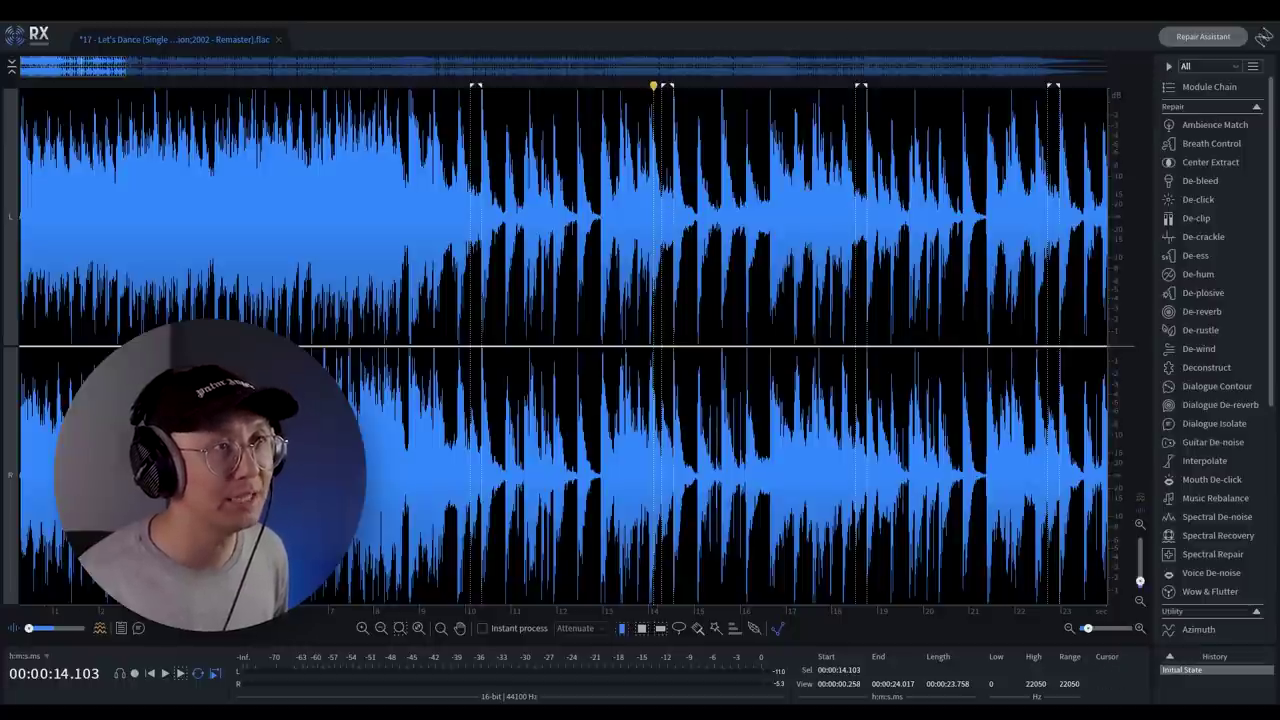
Listen to each of the four marked stab regions between about 10 and 23 seconds in turn
{"action": "left_click_drag", "start_coordinate": [470, 300], "coordinate": [482, 300]}
{"action": "key", "text": "space"}
{"action": "left_click_drag", "start_coordinate": [663, 300], "coordinate": [676, 300]}
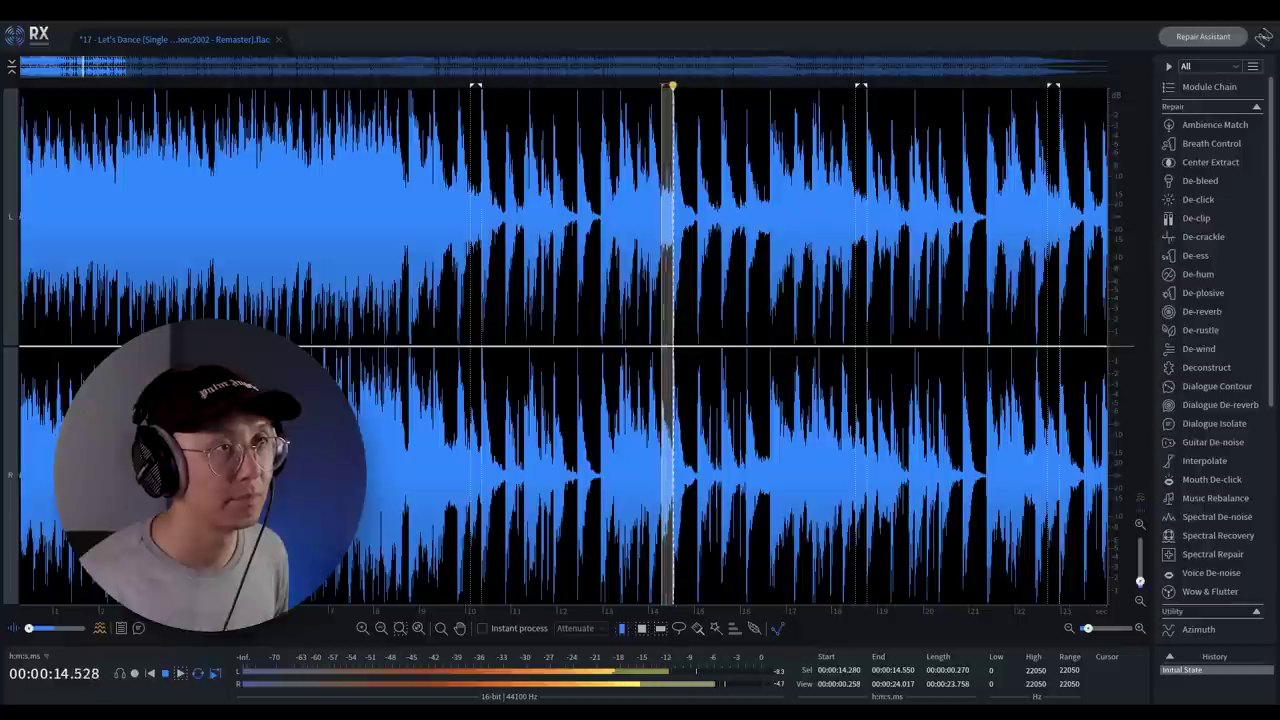
{"action": "left_click_drag", "start_coordinate": [858, 300], "coordinate": [867, 300]}
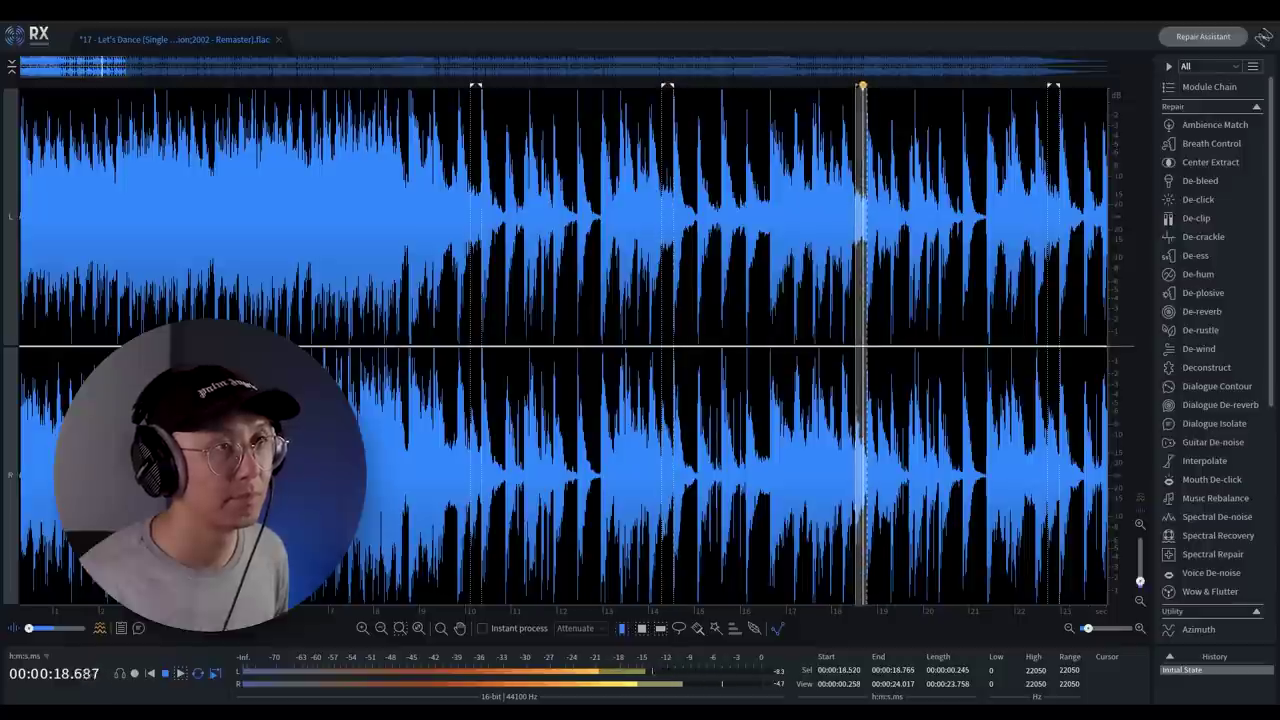
{"action": "left_click_drag", "start_coordinate": [1048, 300], "coordinate": [1060, 300]}
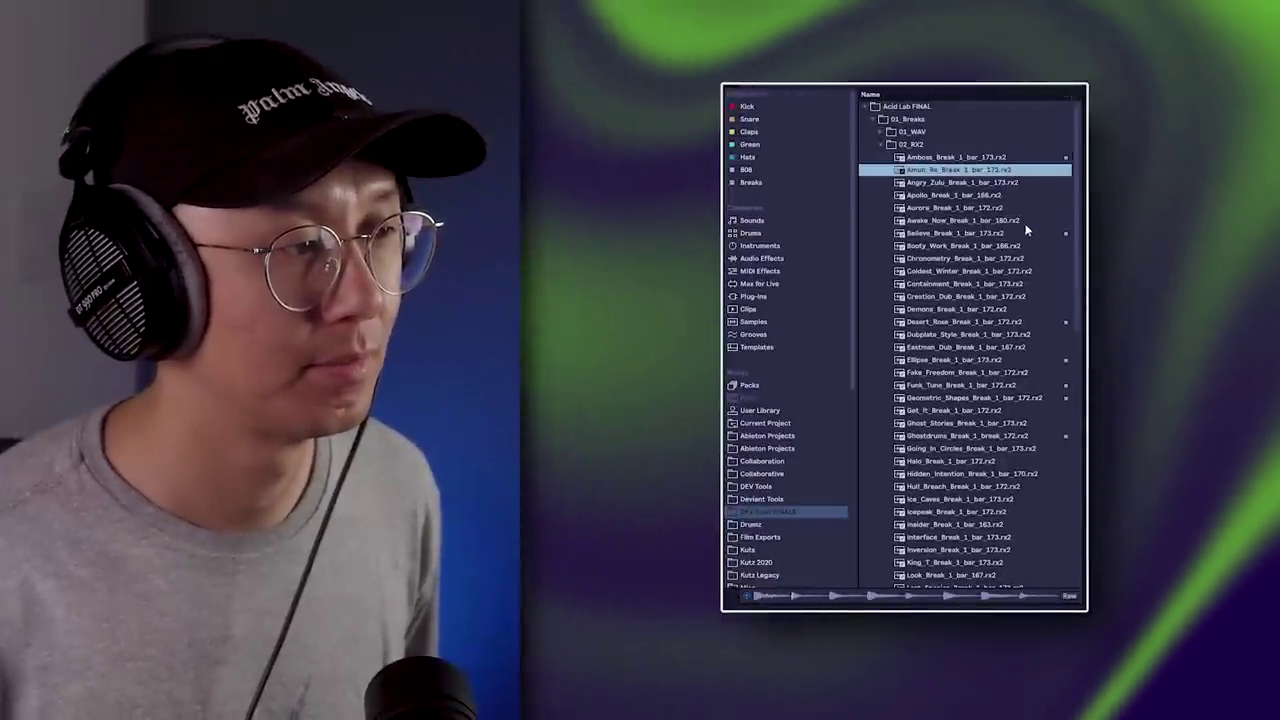
Switch to Ableton Live and audition the Believe, Desert_Rose, Ellipse, Funk_Tune and Geometric_Shapes breaks in the 02_RX2 folder
{"action": "left_click", "coordinate": [1020, 232]}
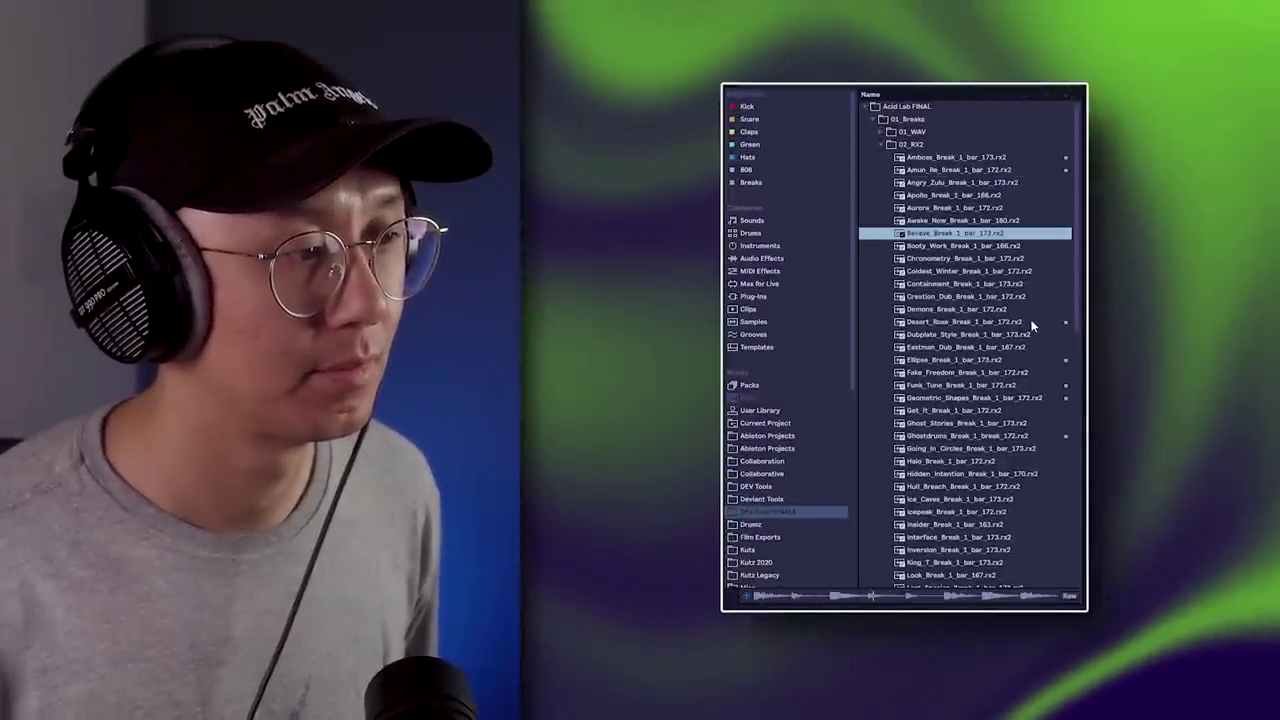
{"action": "left_click", "coordinate": [1010, 321]}
{"action": "left_click", "coordinate": [1010, 359]}
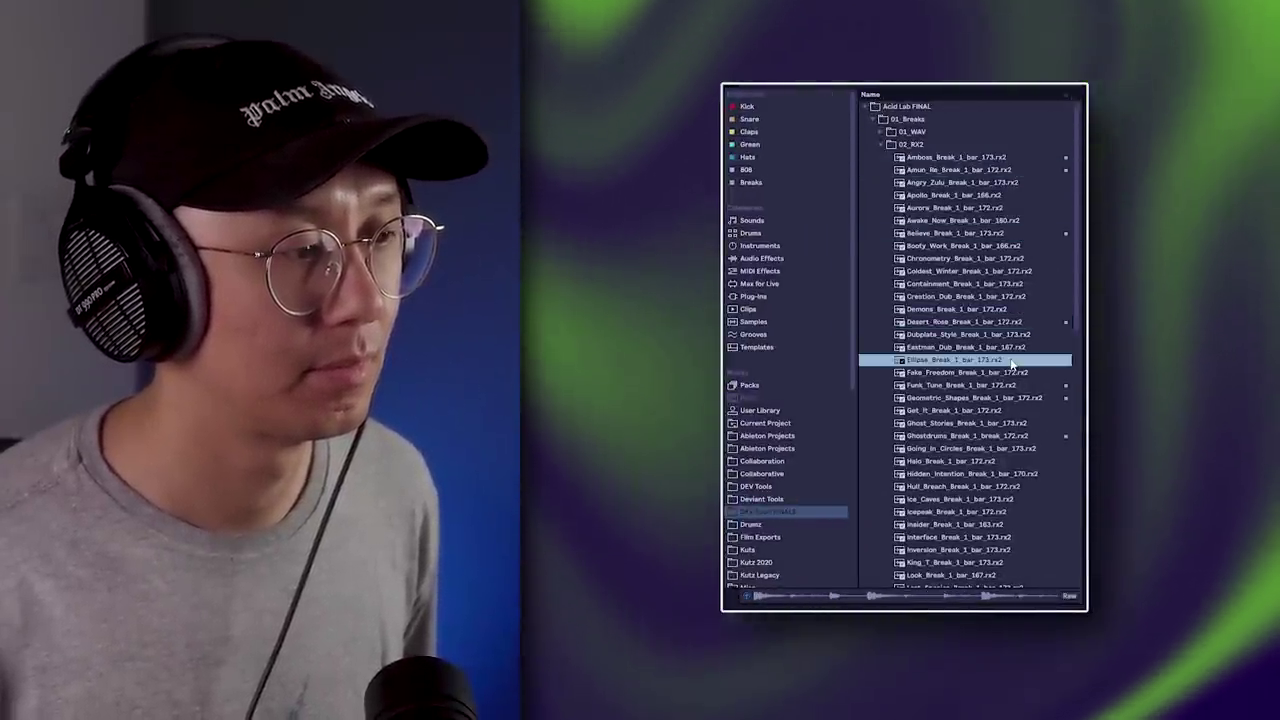
{"action": "left_click", "coordinate": [1027, 385]}
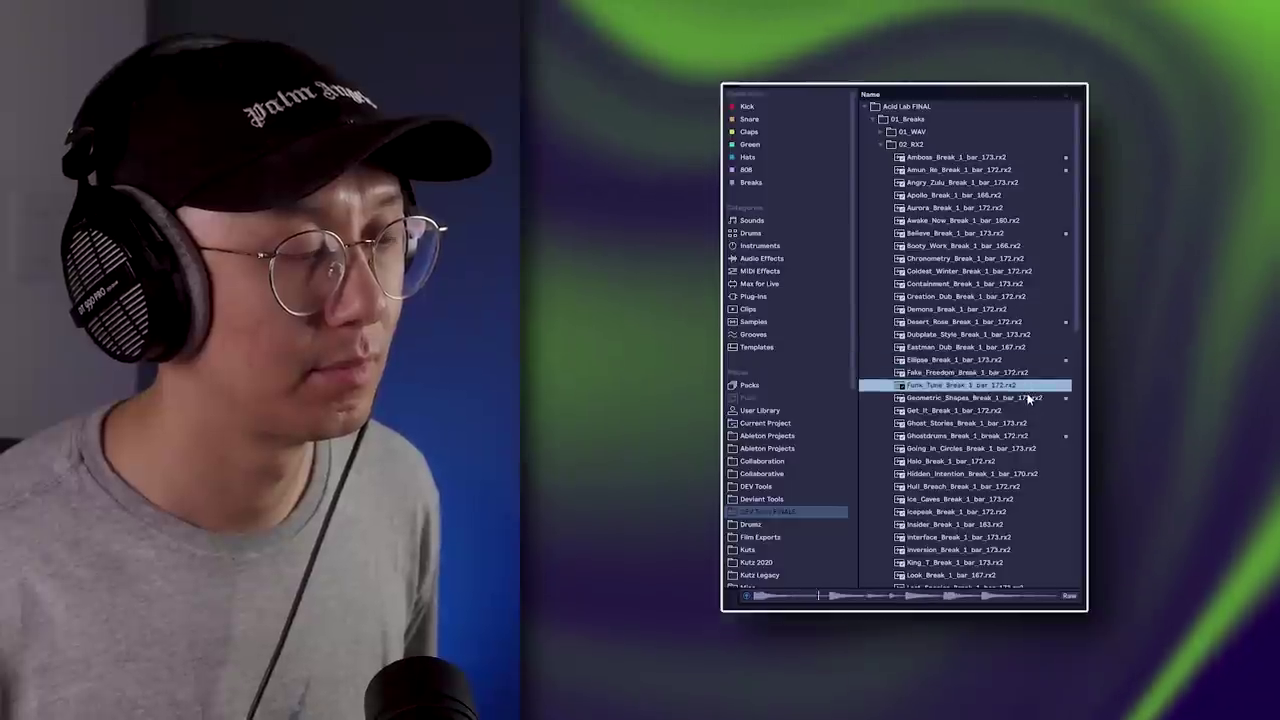
{"action": "left_click", "coordinate": [1030, 398]}
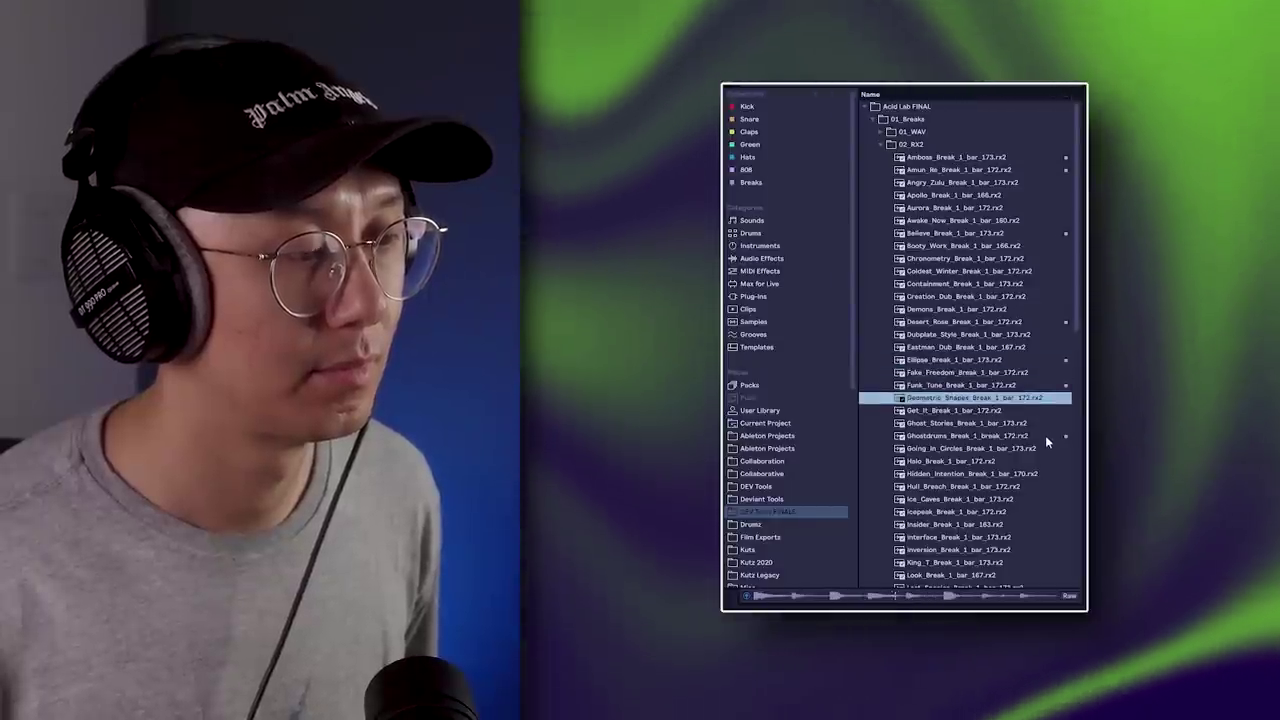
Audition further RX2 breaks down the list, including Minus, Nebula, Remnant_Of_A_Time, Say_What and Vendetta
{"action": "scroll", "coordinate": [1047, 441], "scroll_direction": "down", "scroll_amount": 8}
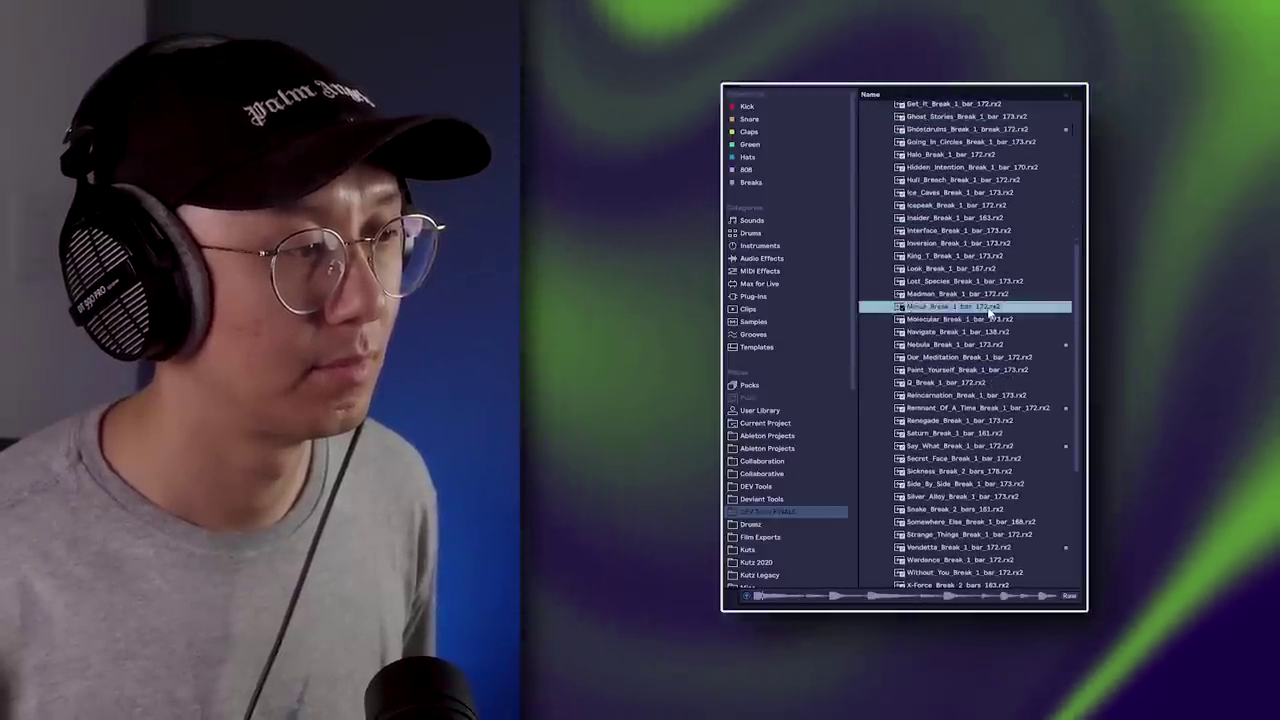
{"action": "left_click", "coordinate": [988, 345]}
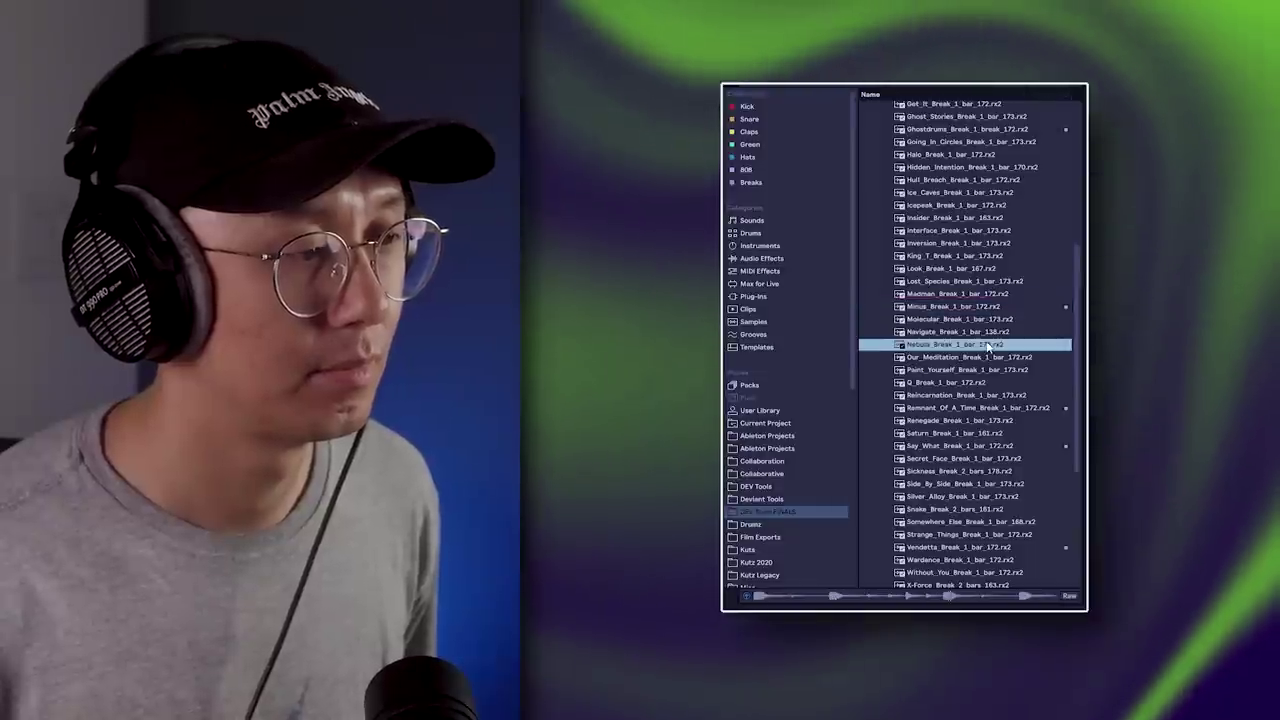
{"action": "left_click", "coordinate": [993, 411]}
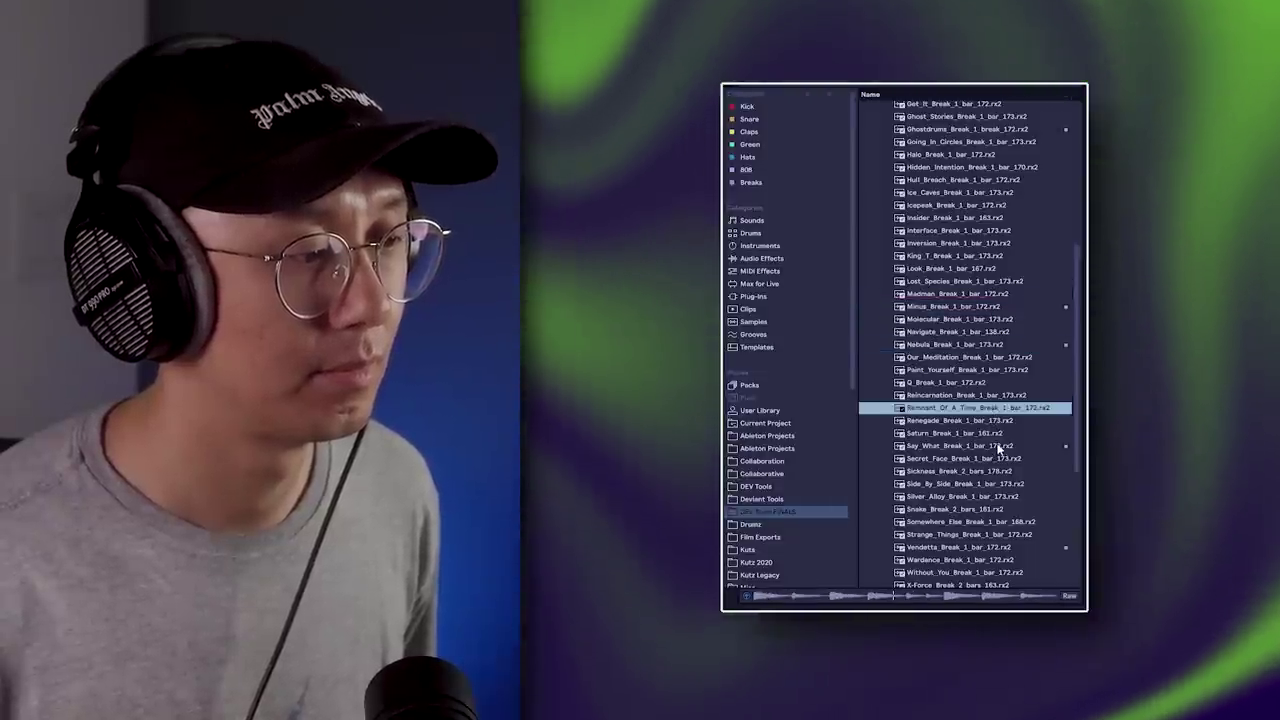
{"action": "left_click", "coordinate": [1000, 447]}
{"action": "left_click", "coordinate": [988, 548]}
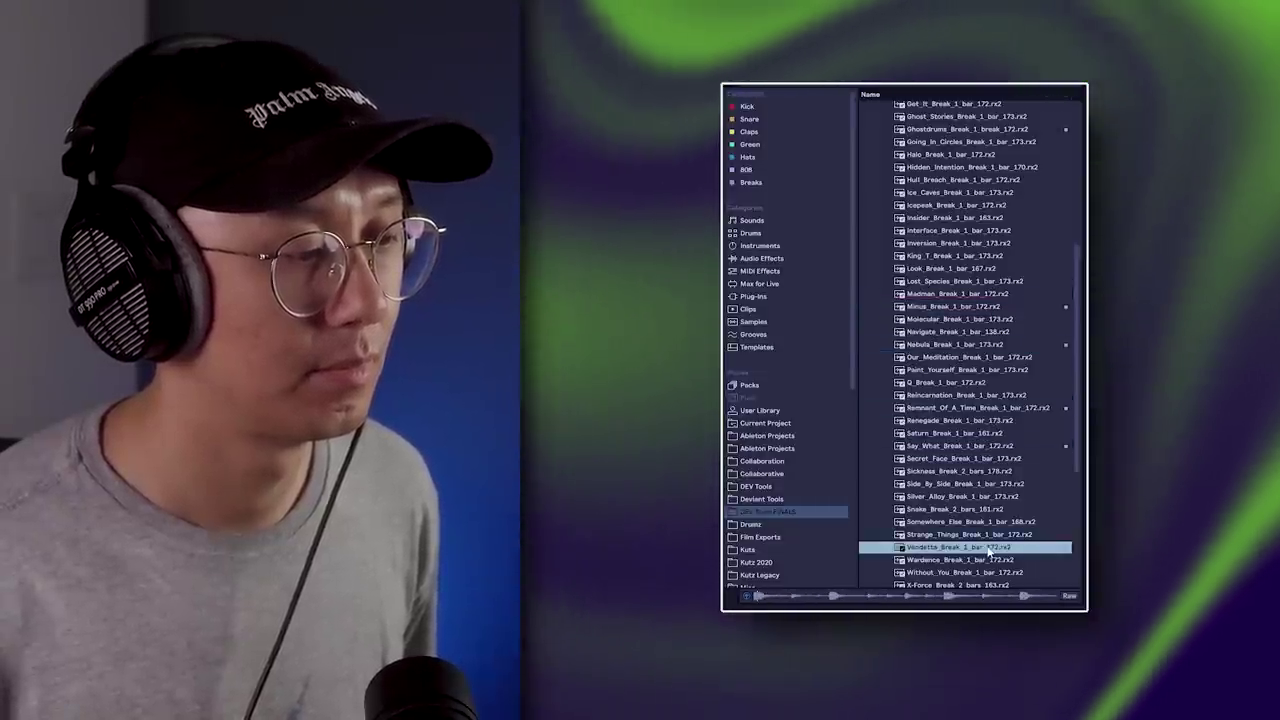
{"action": "scroll", "coordinate": [987, 545], "scroll_direction": "down", "scroll_amount": 4}
{"action": "left_click", "coordinate": [983, 440]}
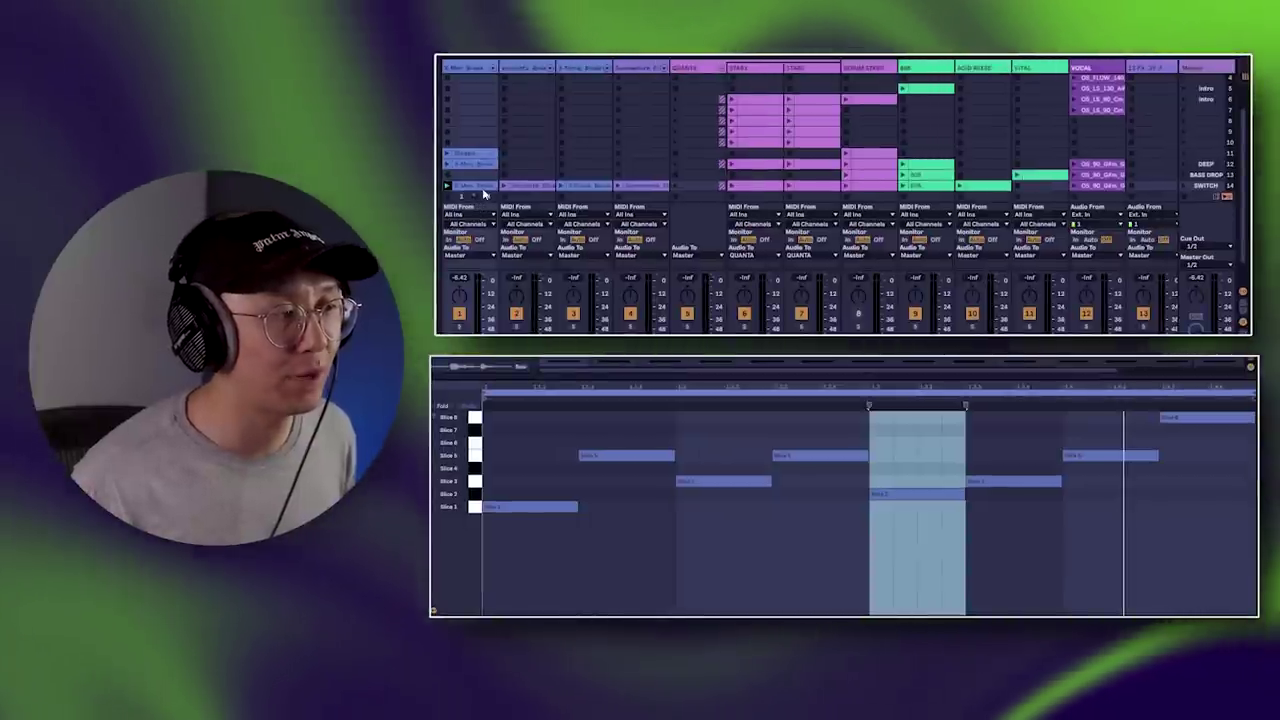
Review the first break track's sliced MIDI clip, then solo the second break track and open its clip
{"action": "left_click", "coordinate": [528, 430]}
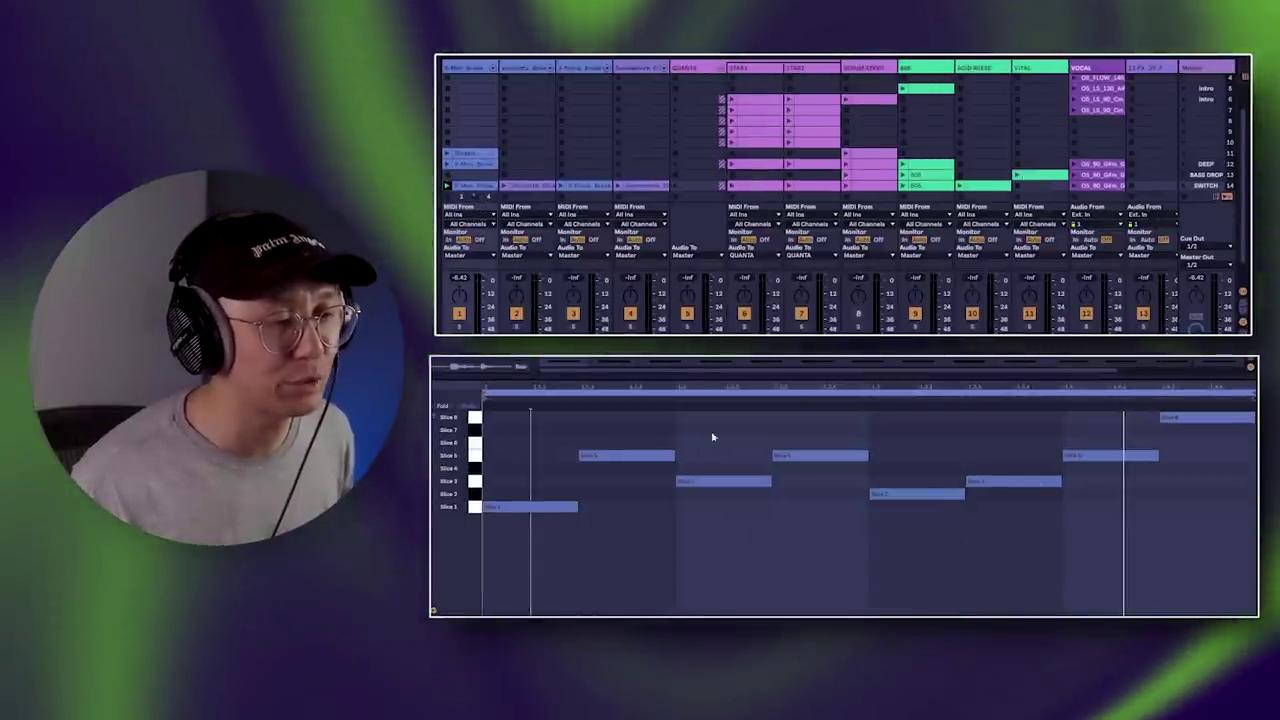
{"action": "left_click_drag", "start_coordinate": [883, 376], "coordinate": [830, 333]}
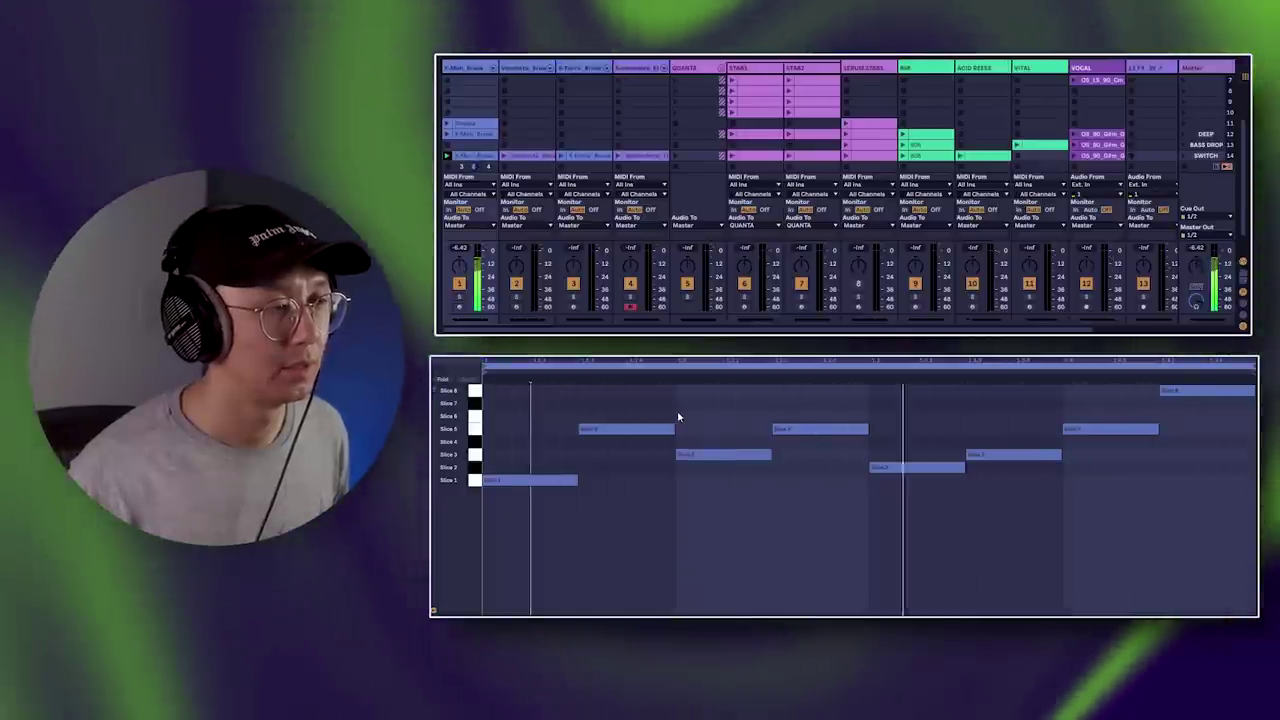
{"action": "left_click", "coordinate": [516, 296]}
{"action": "left_click", "coordinate": [518, 155]}
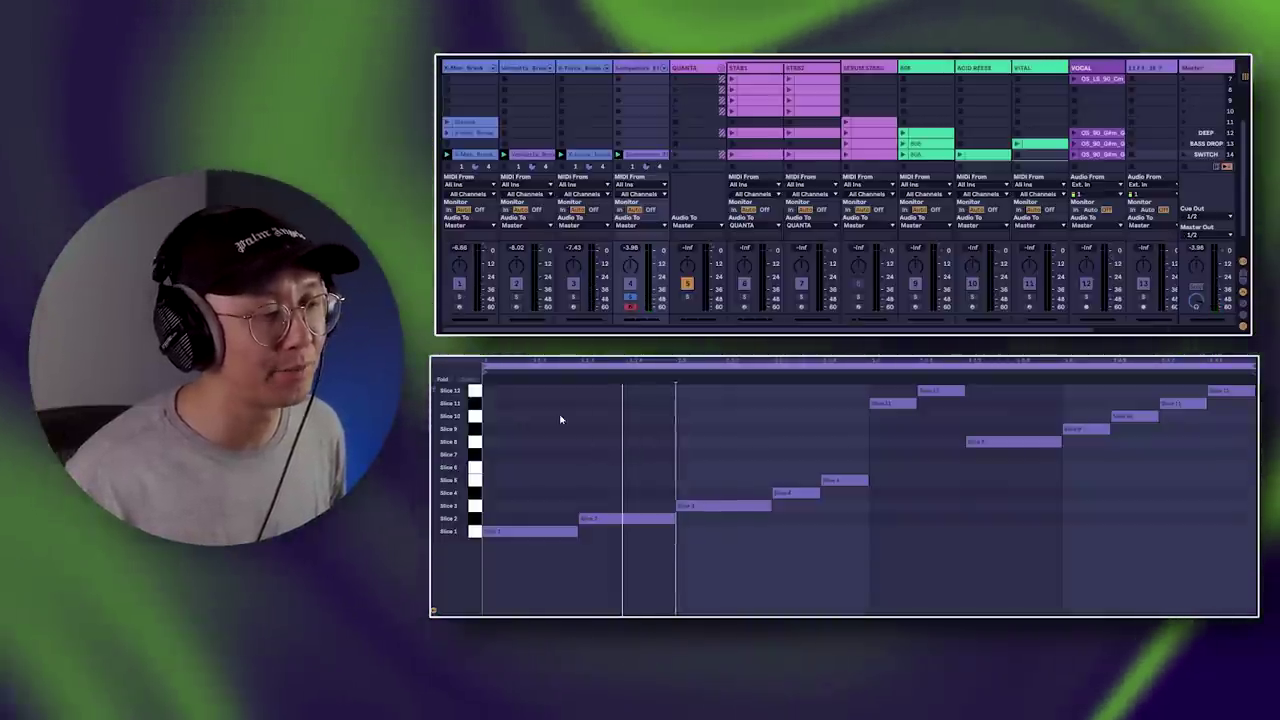
Review the fourth break track's slices, then solo the third break track and open its sliced clip
{"action": "left_click", "coordinate": [559, 415]}
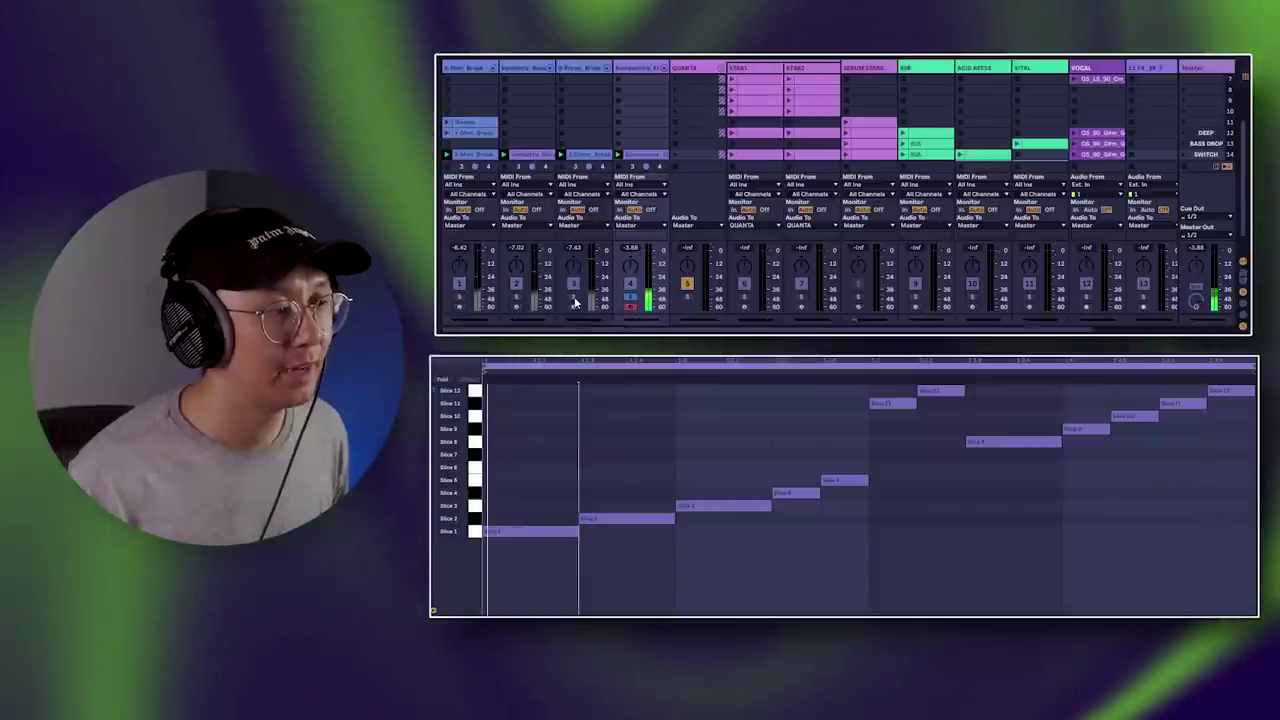
{"action": "left_click", "coordinate": [578, 262]}
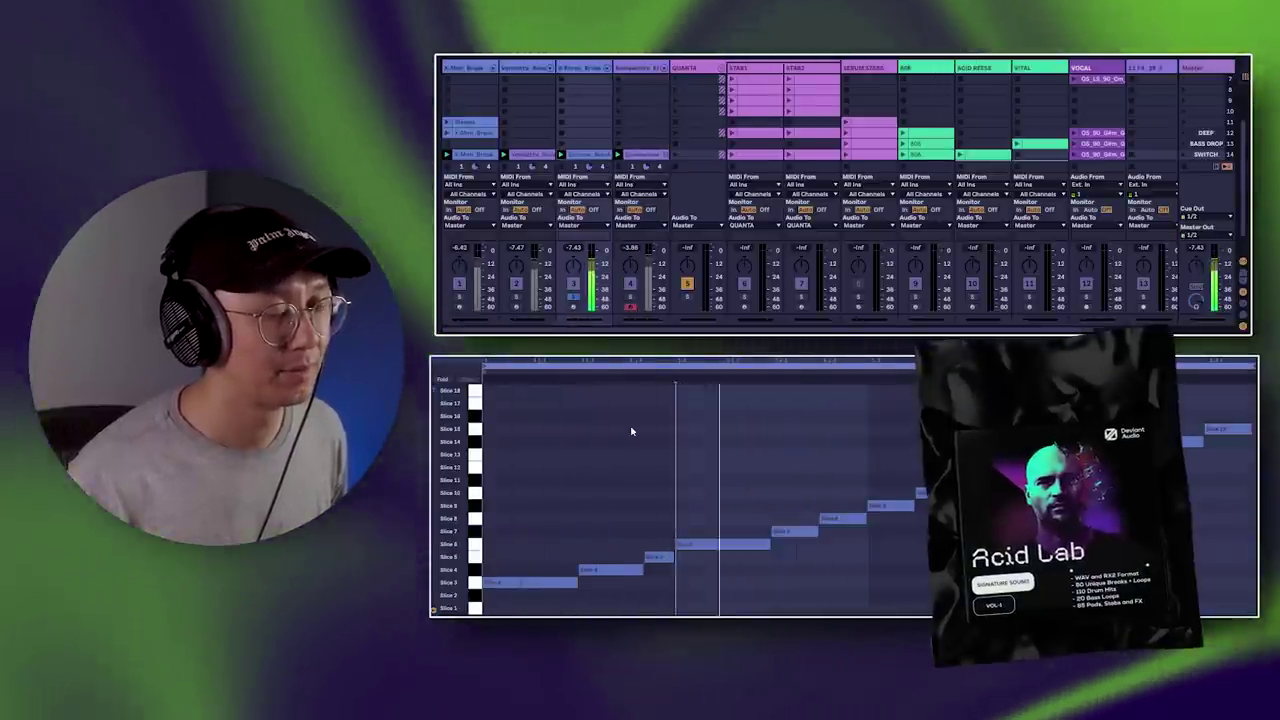
{"action": "left_click", "coordinate": [582, 165]}
{"action": "left_click", "coordinate": [584, 156]}
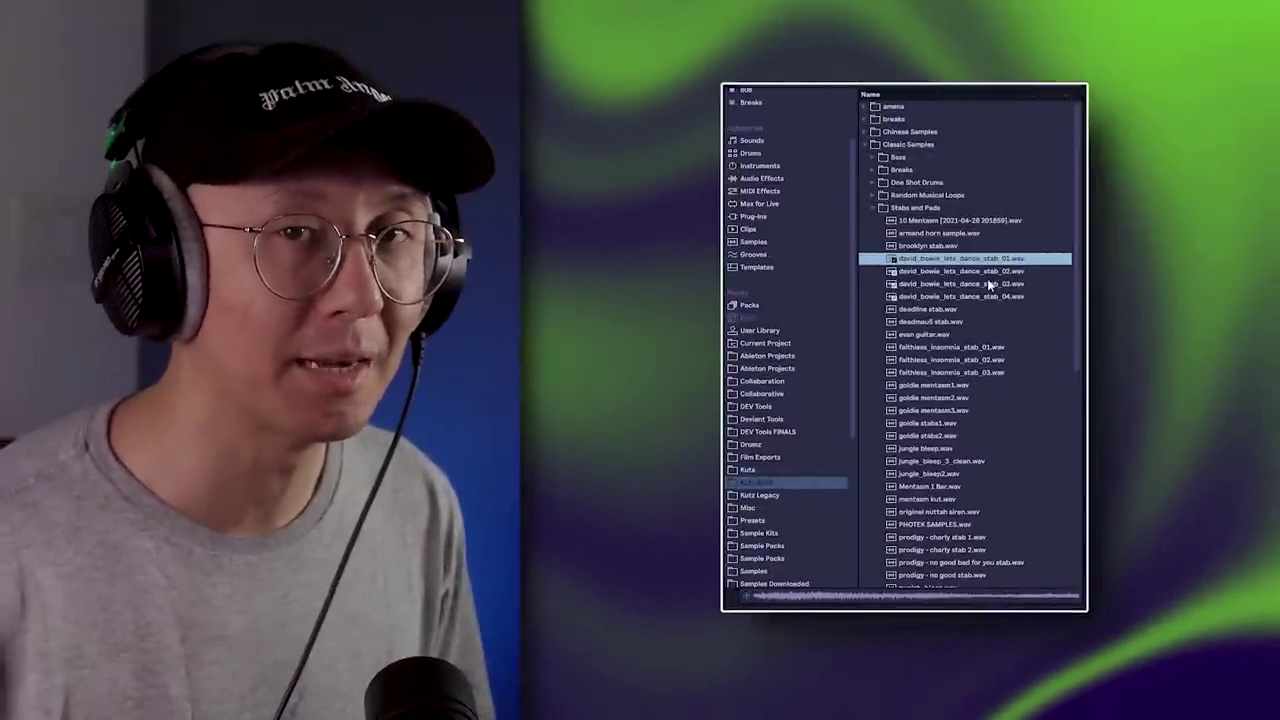
Audition the david_bowie_lets_dance stab samples from stab_03 onward and load a sample into the Quanta 2 waveform
{"action": "left_click", "coordinate": [1013, 284]}
{"action": "key", "text": "Down"}
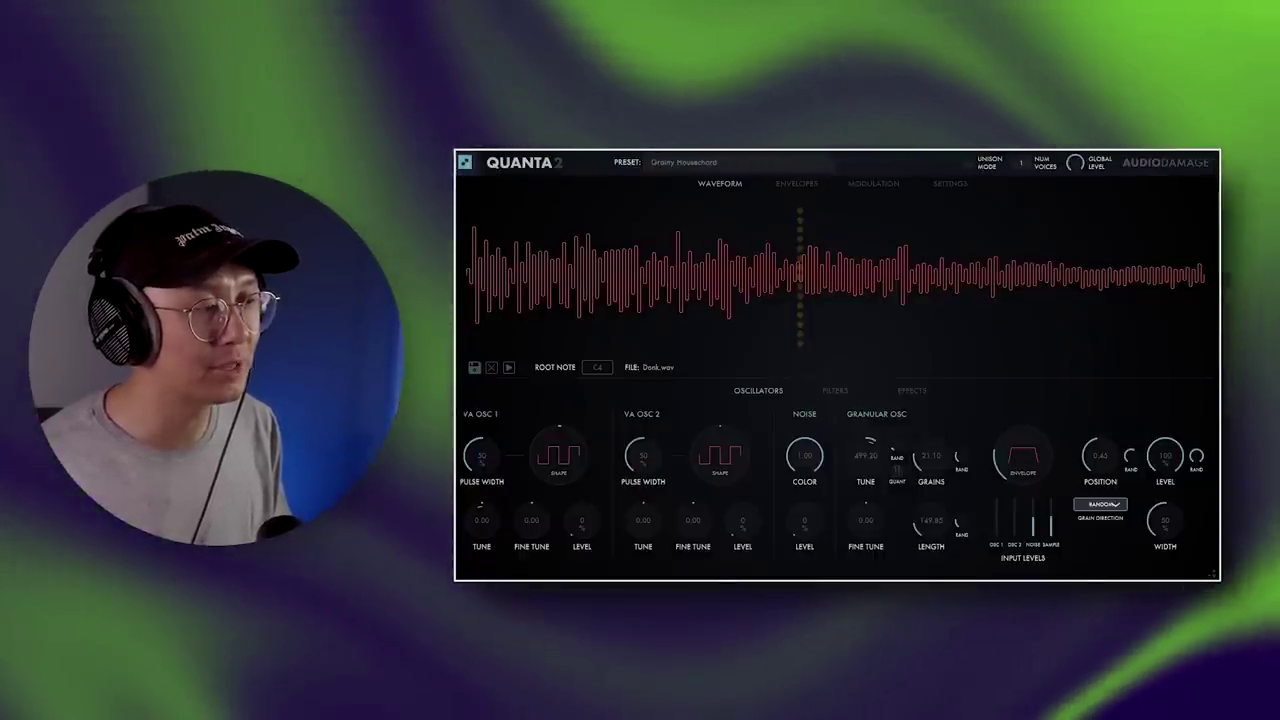
{"action": "left_click_drag", "start_coordinate": [0, 260], "coordinate": [695, 260]}
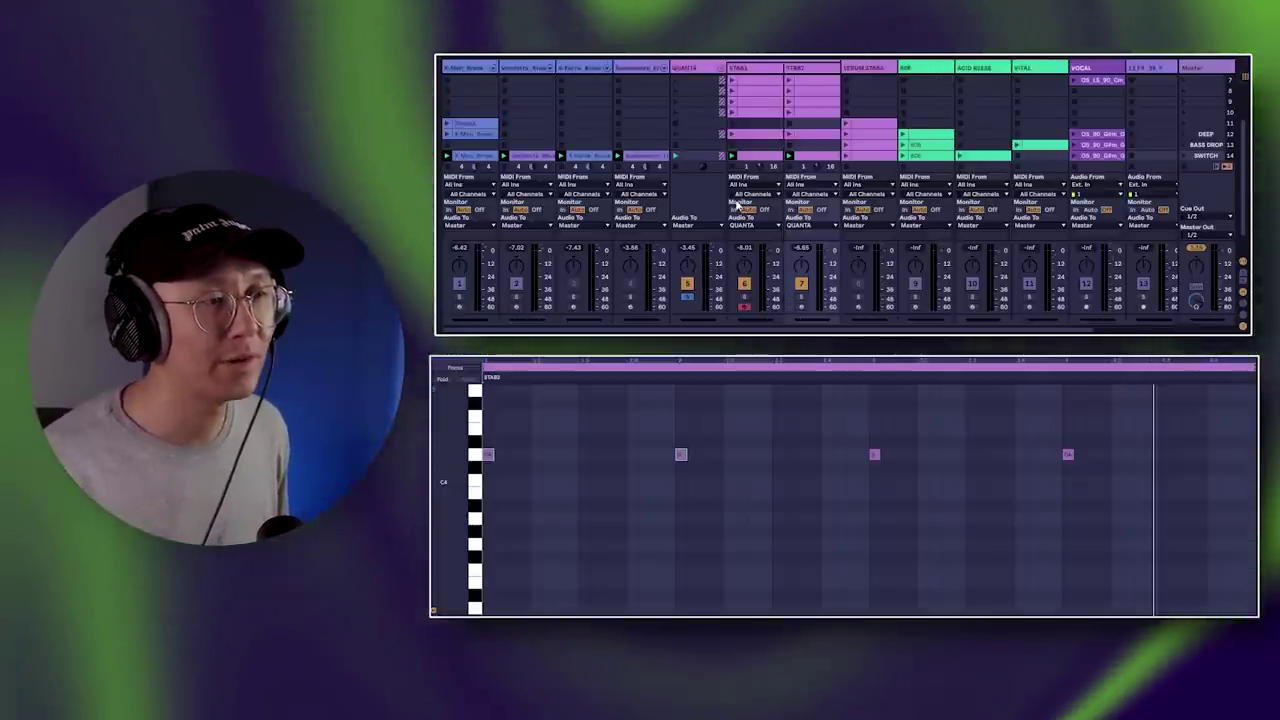
Compare the note patterns of the STAB1 and STAB2 clips and play them back
{"action": "left_click", "coordinate": [808, 69]}
{"action": "left_click", "coordinate": [760, 72]}
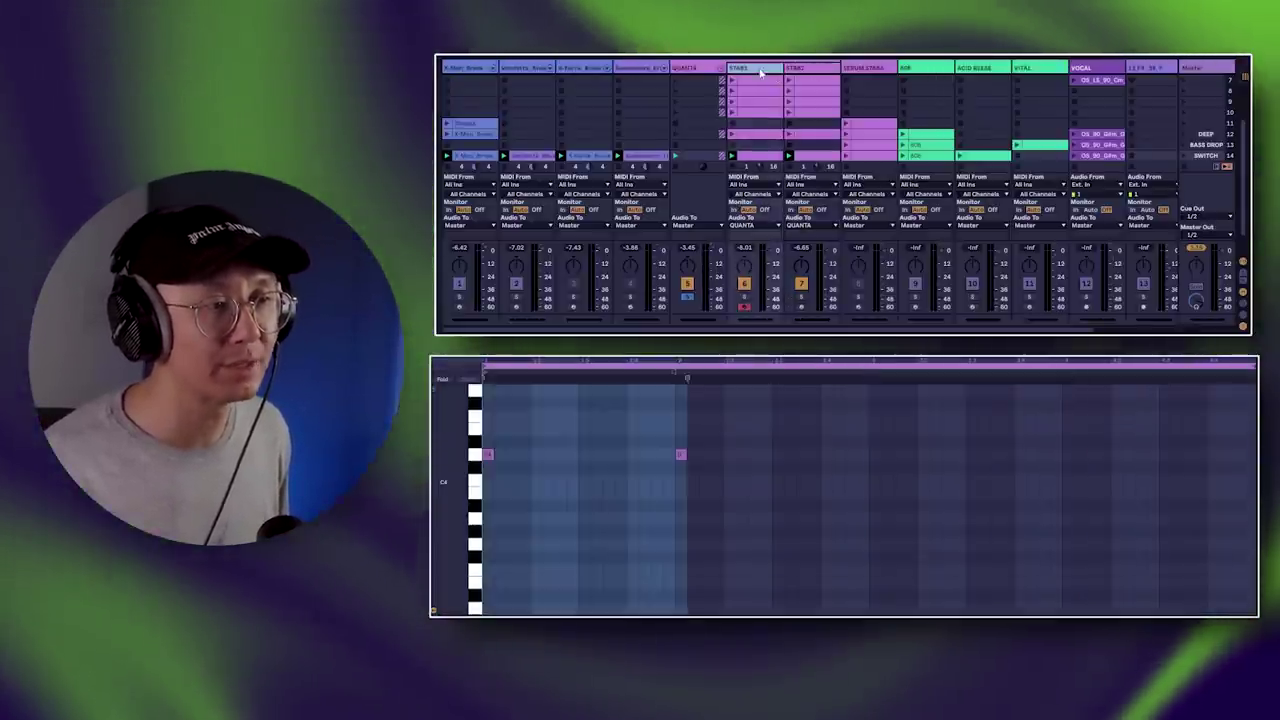
{"action": "left_click", "coordinate": [801, 70]}
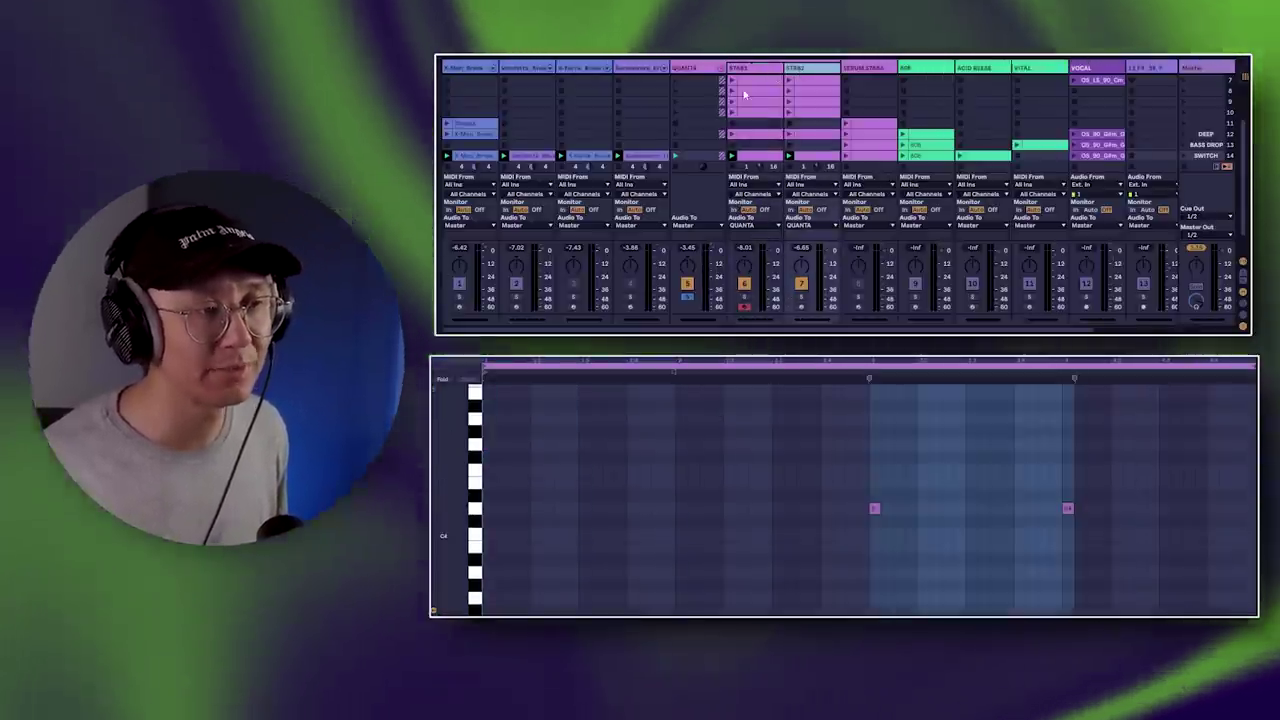
{"action": "left_click", "coordinate": [744, 93]}
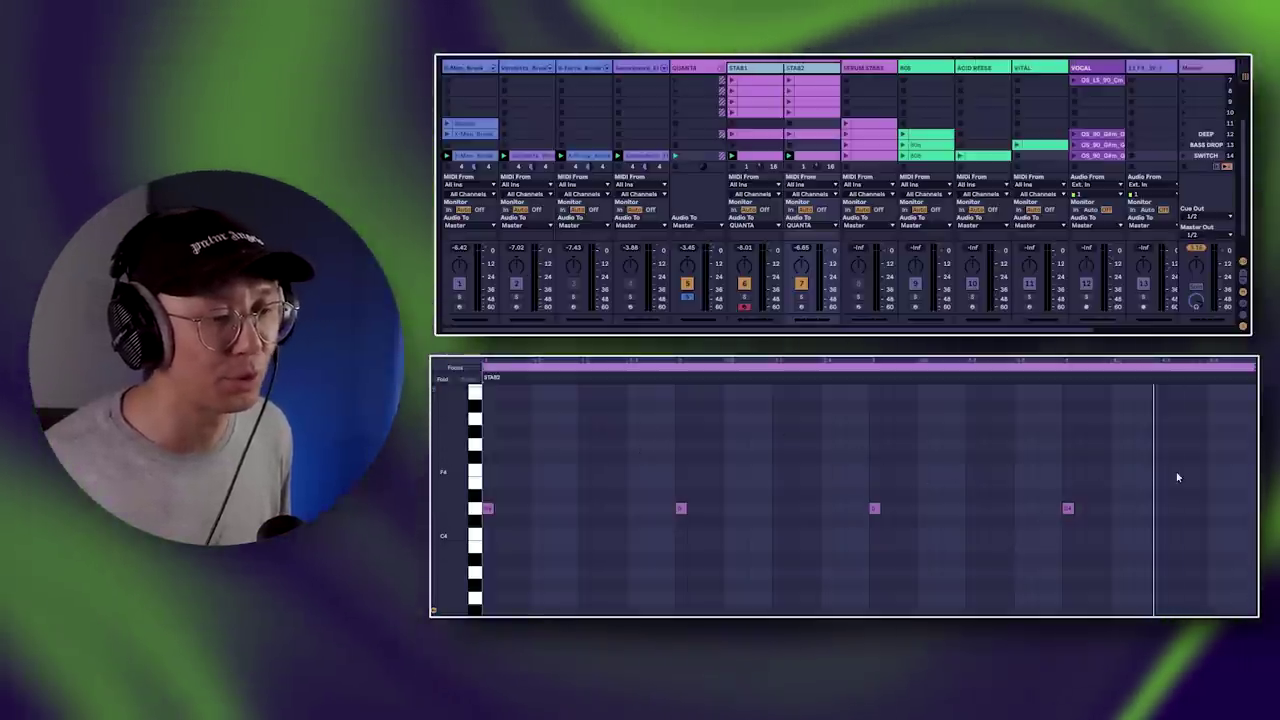
{"action": "key", "text": "space"}
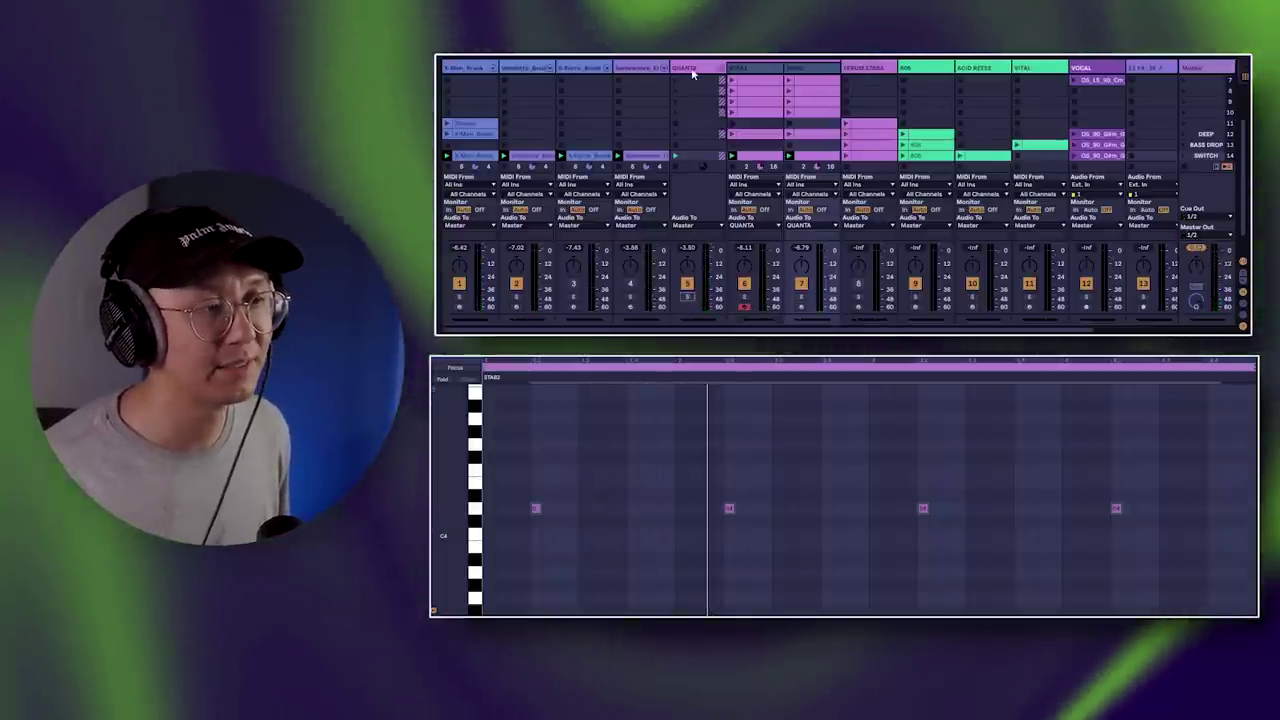
Select the QUANTA track and then the VOCAL track to review what each one contributes
{"action": "left_click", "coordinate": [692, 72]}
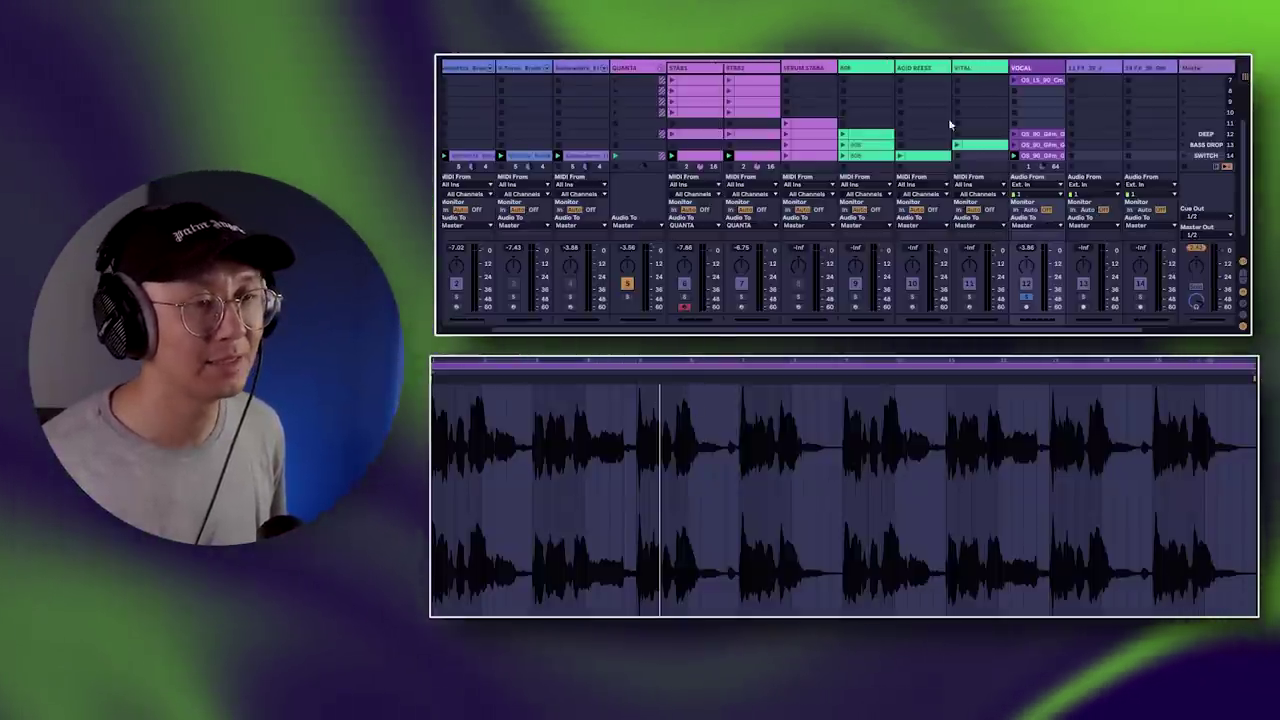
{"action": "left_click_drag", "start_coordinate": [1062, 67], "coordinate": [1100, 67]}
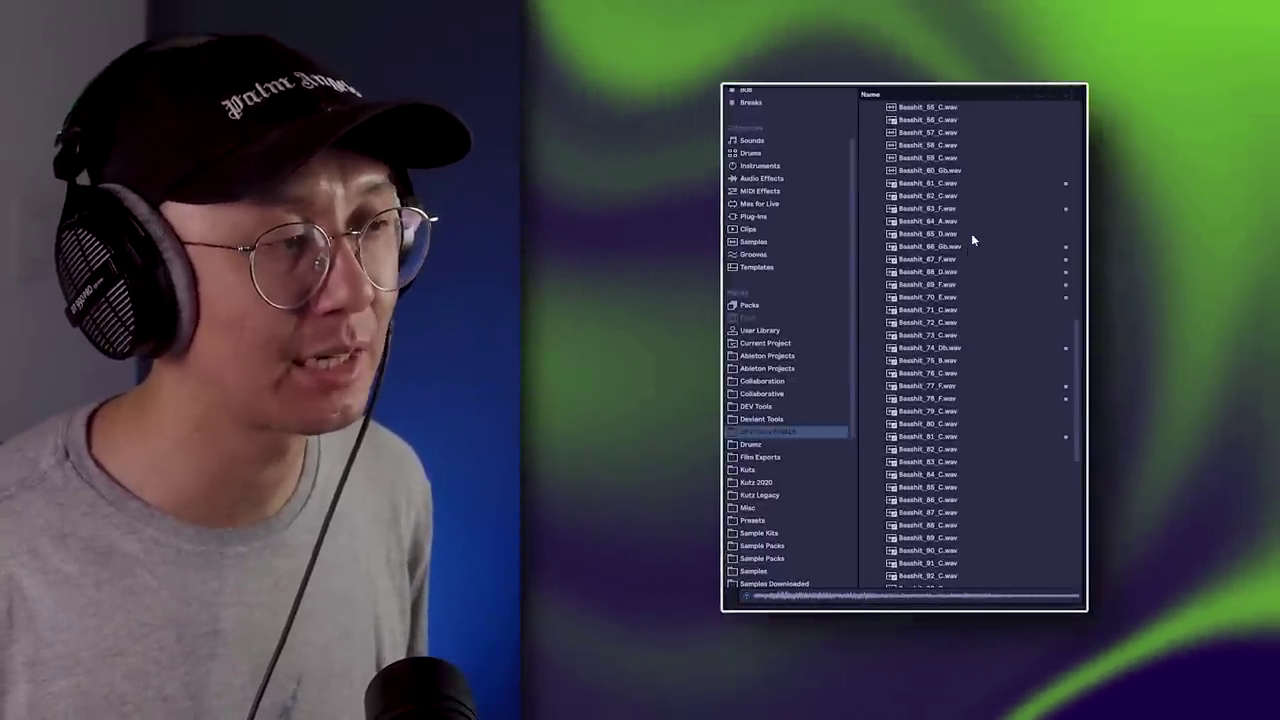
Audition the bass one-shots Basshit_61_C, 63_F, 66_Gb, 67_F, 68_D, 69_F and 70_E in the sample browser
{"action": "left_click", "coordinate": [963, 183]}
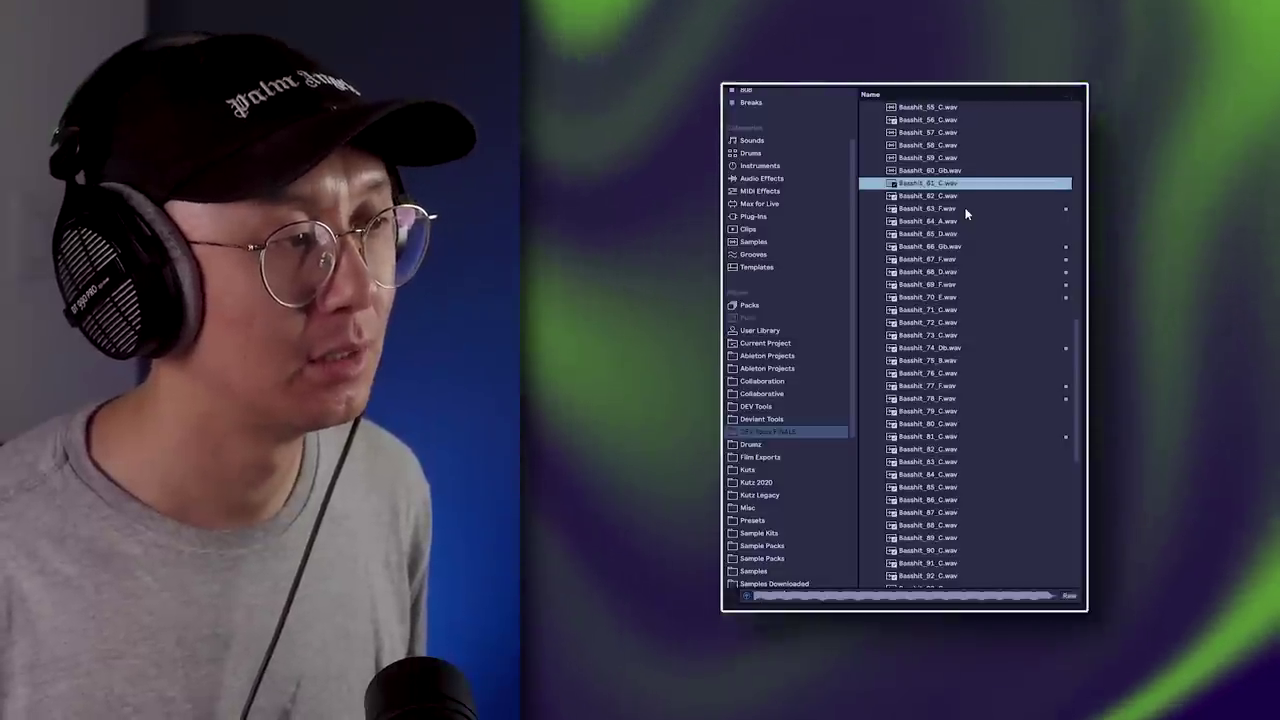
{"action": "left_click", "coordinate": [966, 209]}
{"action": "left_click", "coordinate": [980, 258]}
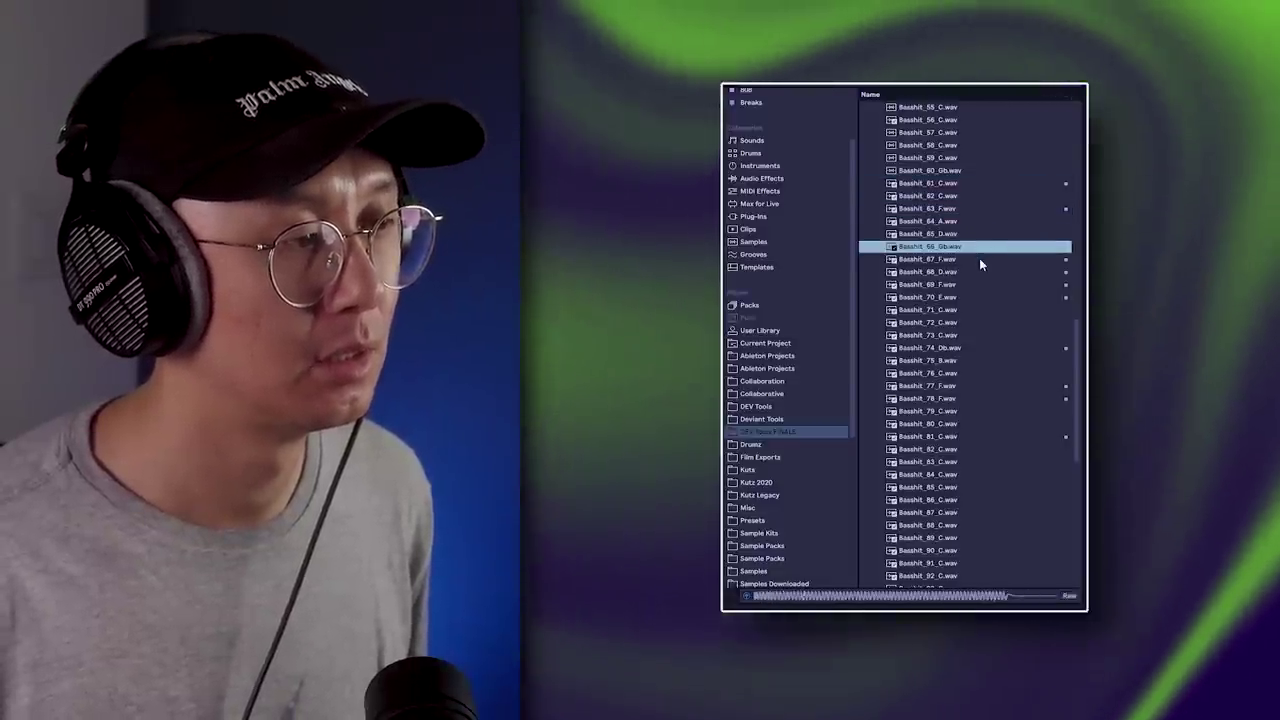
{"action": "left_click", "coordinate": [984, 272]}
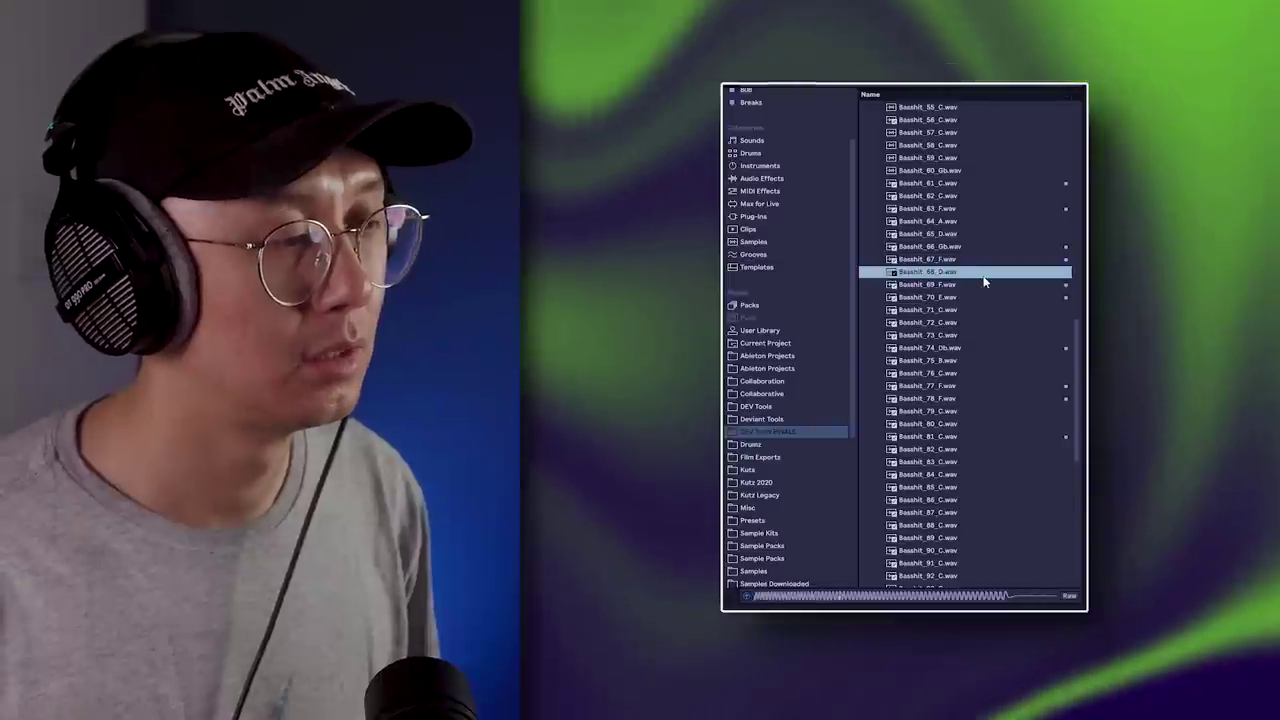
{"action": "left_click", "coordinate": [985, 284]}
{"action": "left_click", "coordinate": [988, 297]}
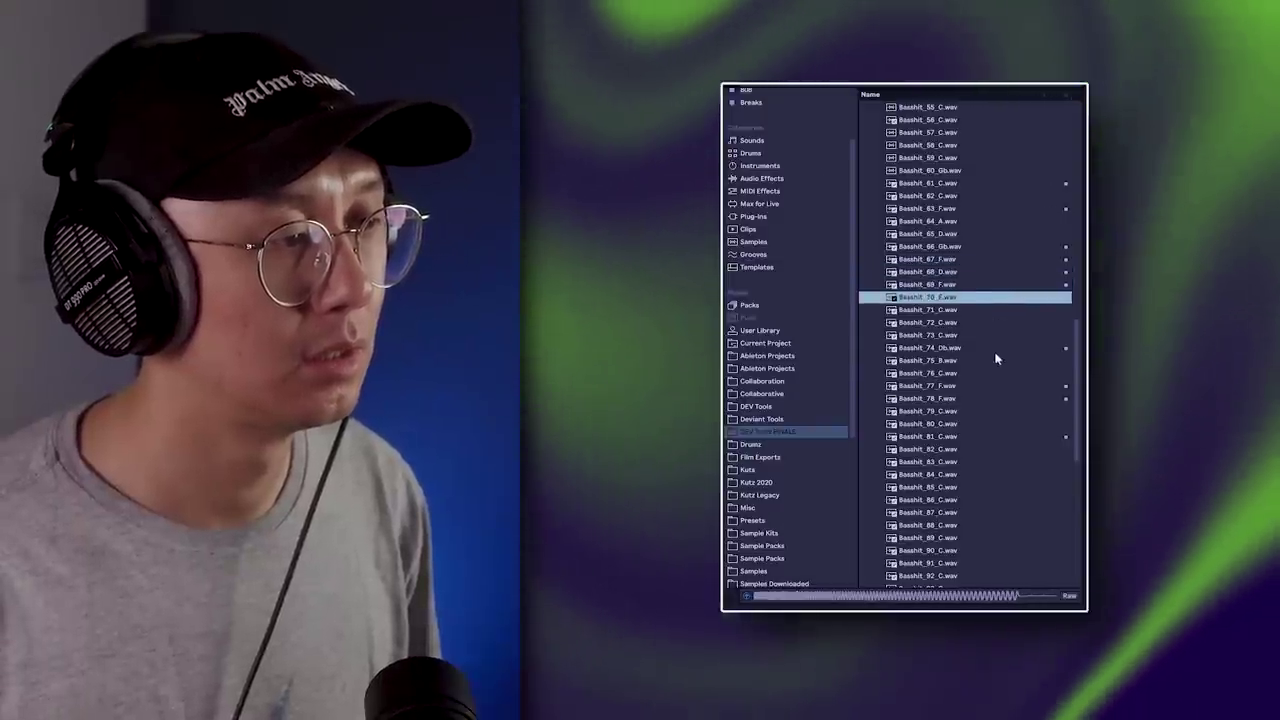
Audition the bass one-shots Basshit_74_Db, 77_F, 78_F and 81_C and continue down the list
{"action": "left_click", "coordinate": [990, 349]}
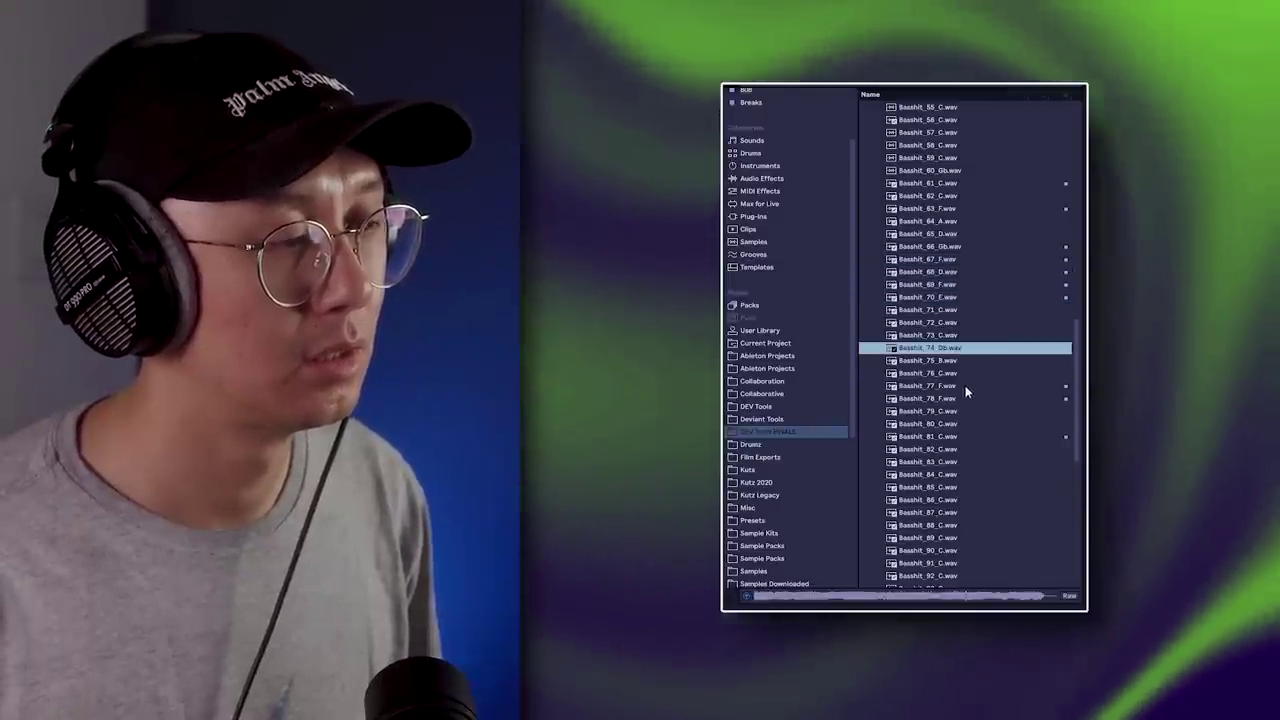
{"action": "left_click", "coordinate": [965, 386]}
{"action": "left_click", "coordinate": [960, 399]}
{"action": "left_click", "coordinate": [958, 437]}
{"action": "scroll", "coordinate": [958, 440], "scroll_direction": "down", "scroll_amount": 7}
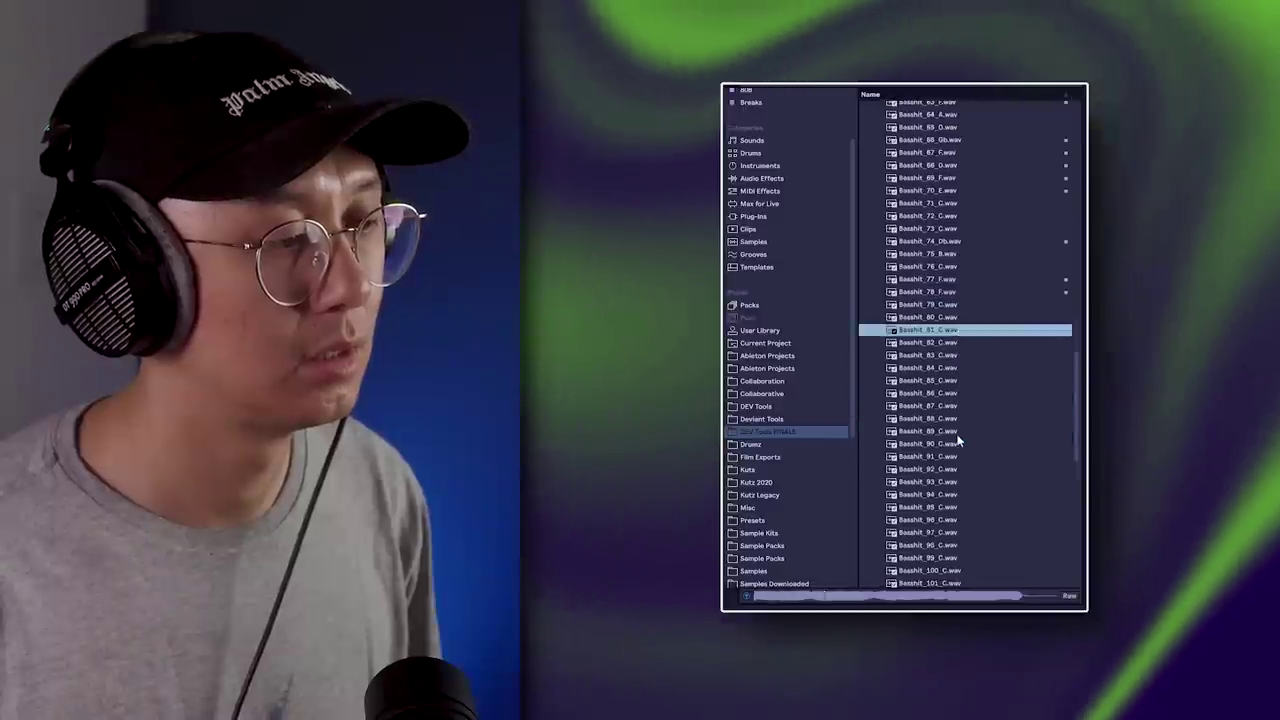
Audition another bass one-shot and open the 808 clip in the SWITCH scene to examine its note pattern
{"action": "left_click", "coordinate": [951, 423]}
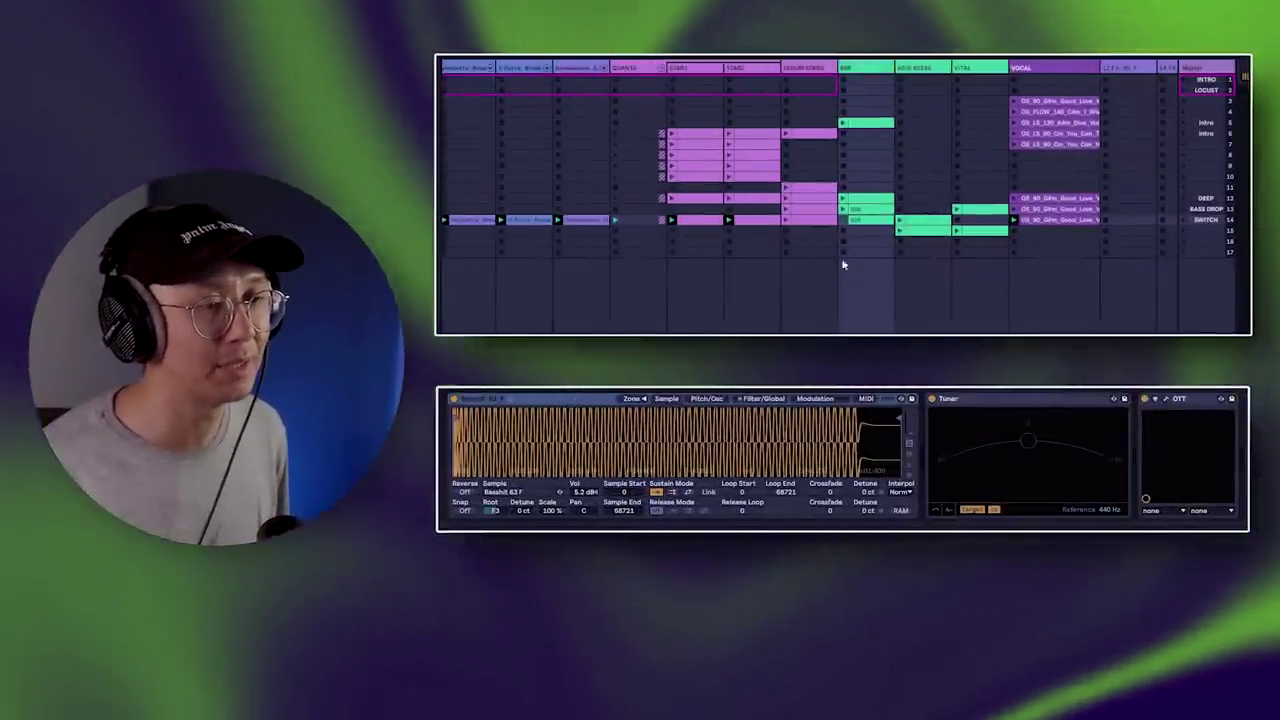
{"action": "left_click", "coordinate": [850, 219]}
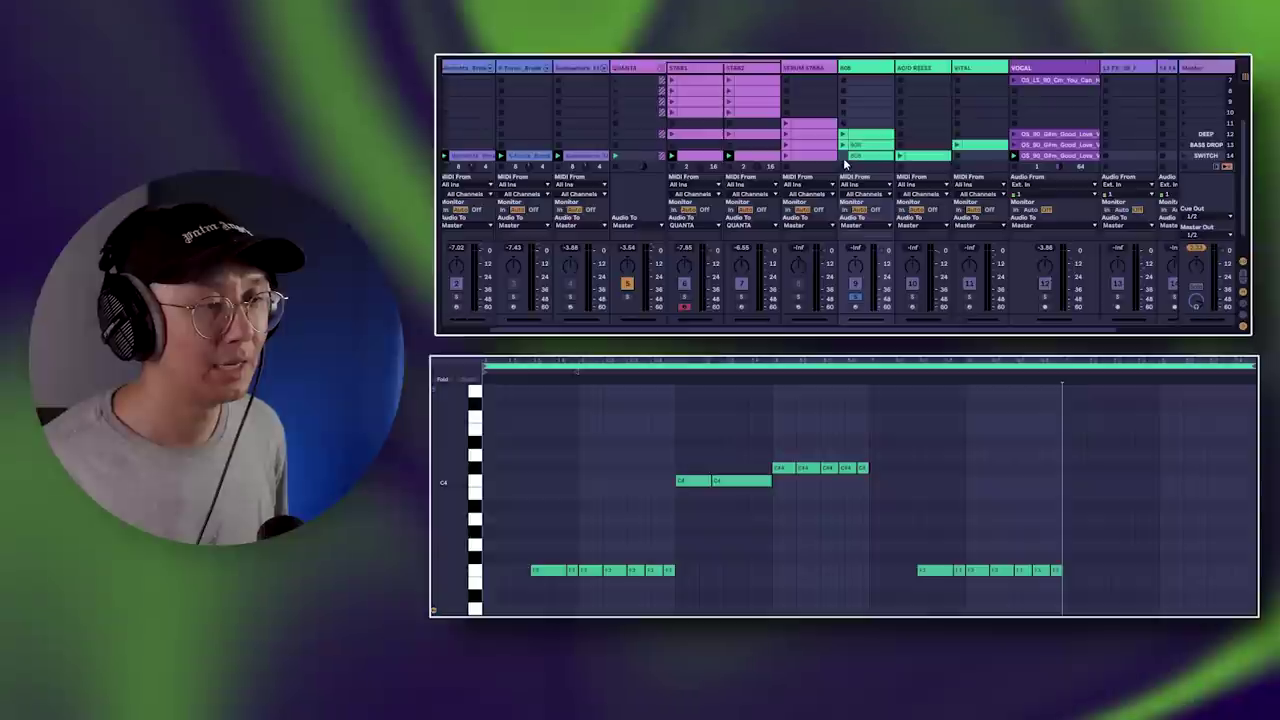
{"action": "left_click", "coordinate": [549, 493]}
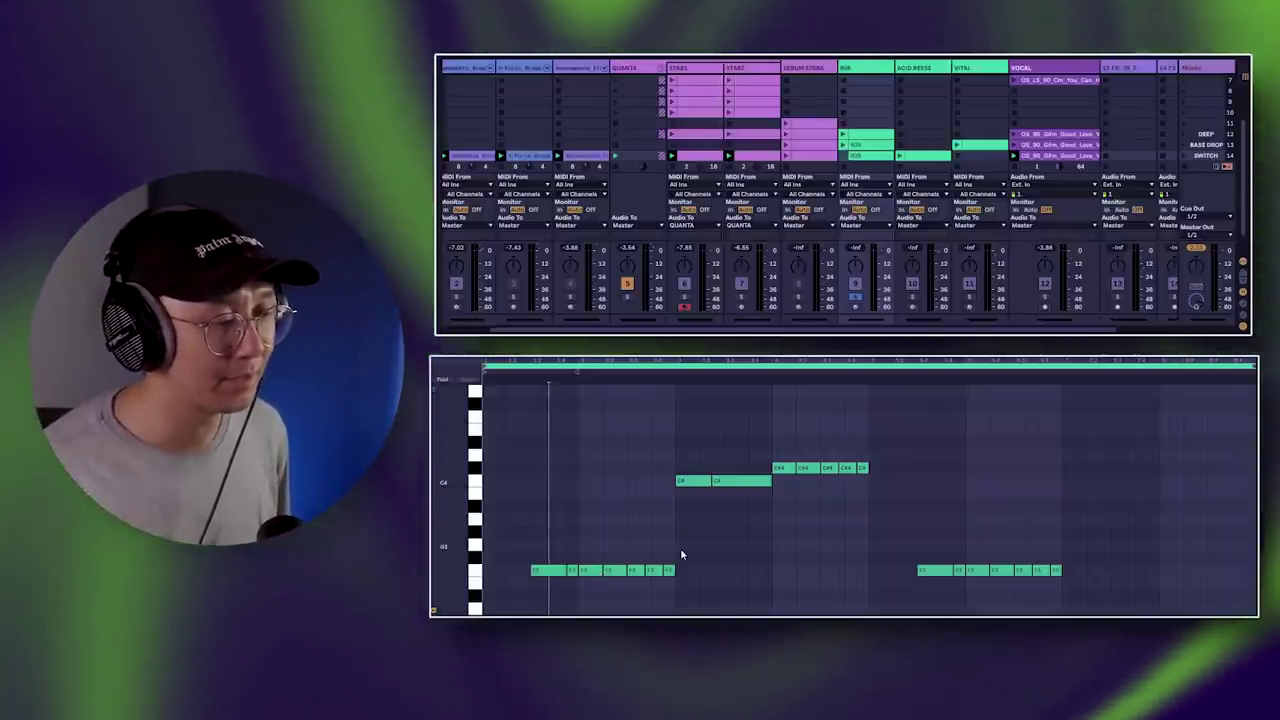
Select the bar 2 notes of the 808 clip and loop only that bar
{"action": "left_click", "coordinate": [575, 385]}
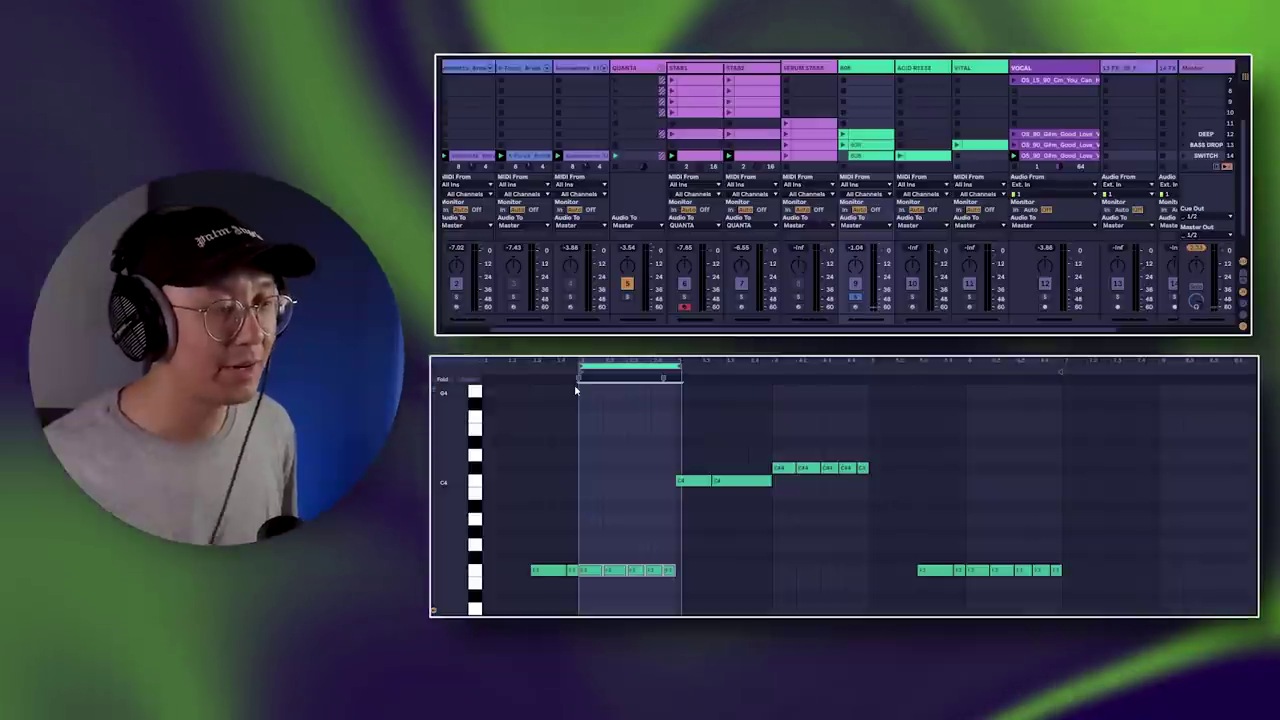
{"action": "left_click_drag", "start_coordinate": [663, 376], "coordinate": [657, 376]}
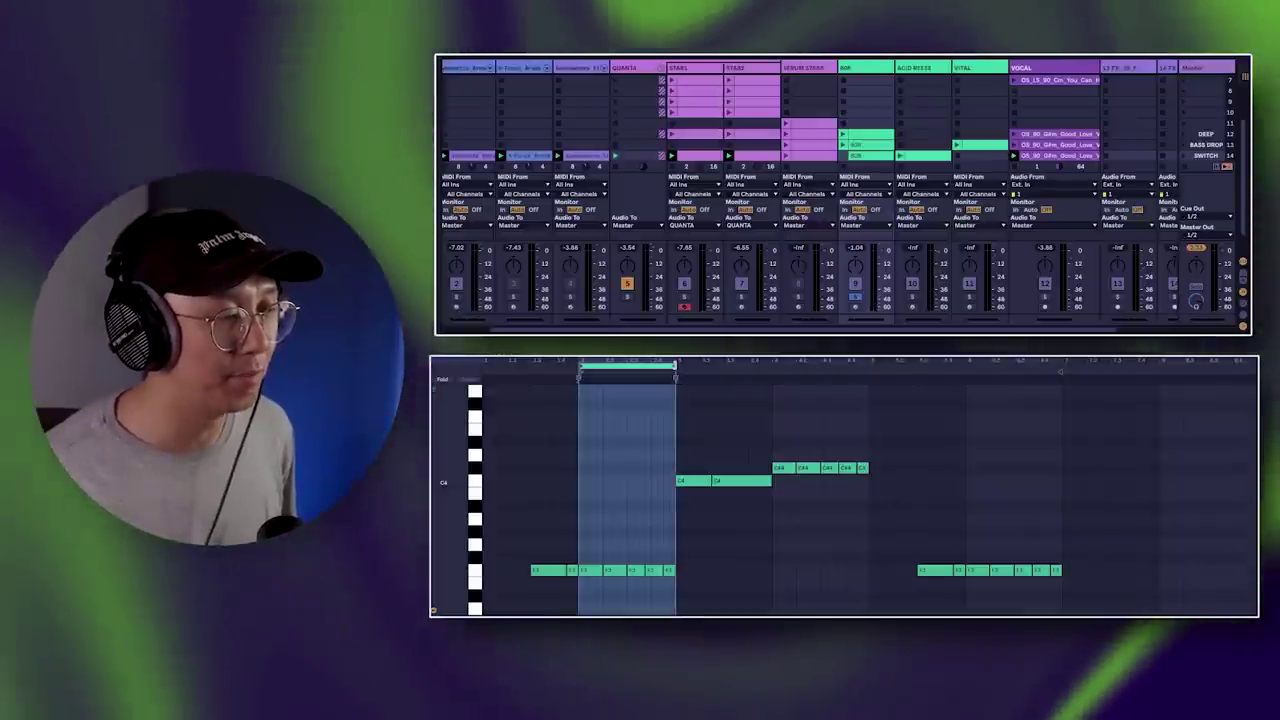
{"action": "left_click", "coordinate": [598, 441]}
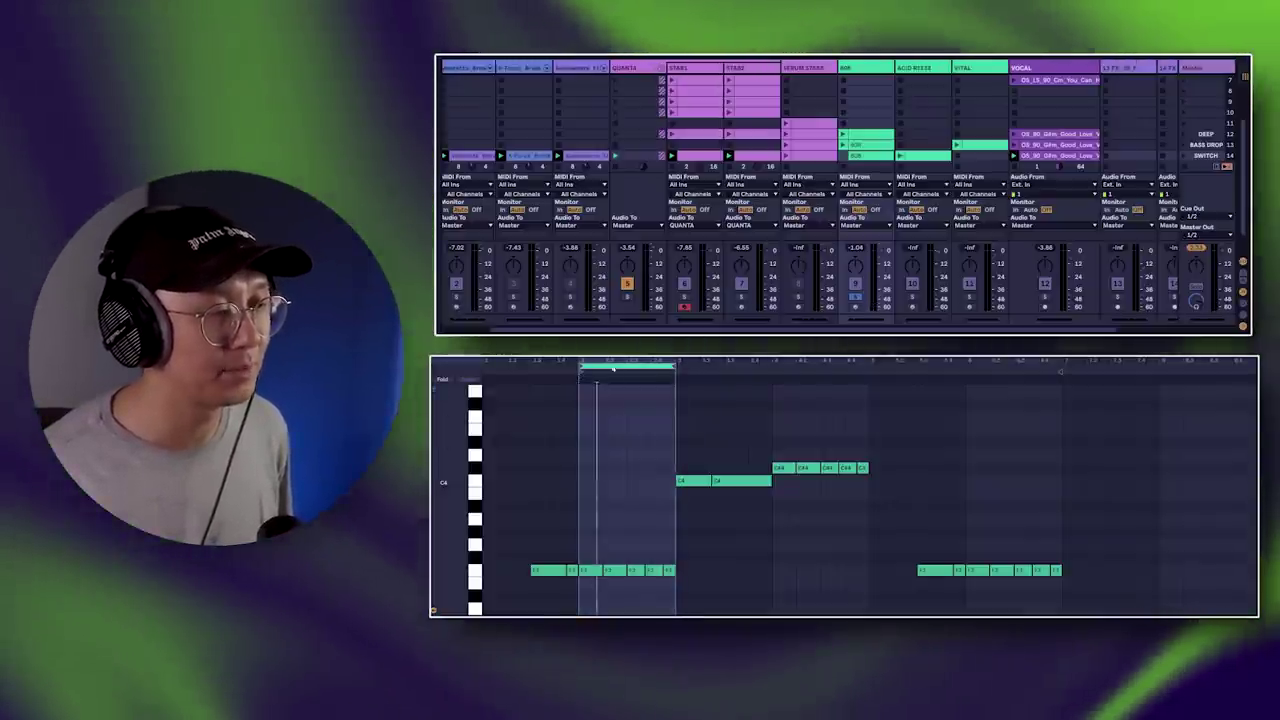
Examine the rhythm of bar 2 by selecting its second note and its last three notes, and launch the 808 clip
{"action": "left_click_drag", "start_coordinate": [615, 359], "coordinate": [645, 383]}
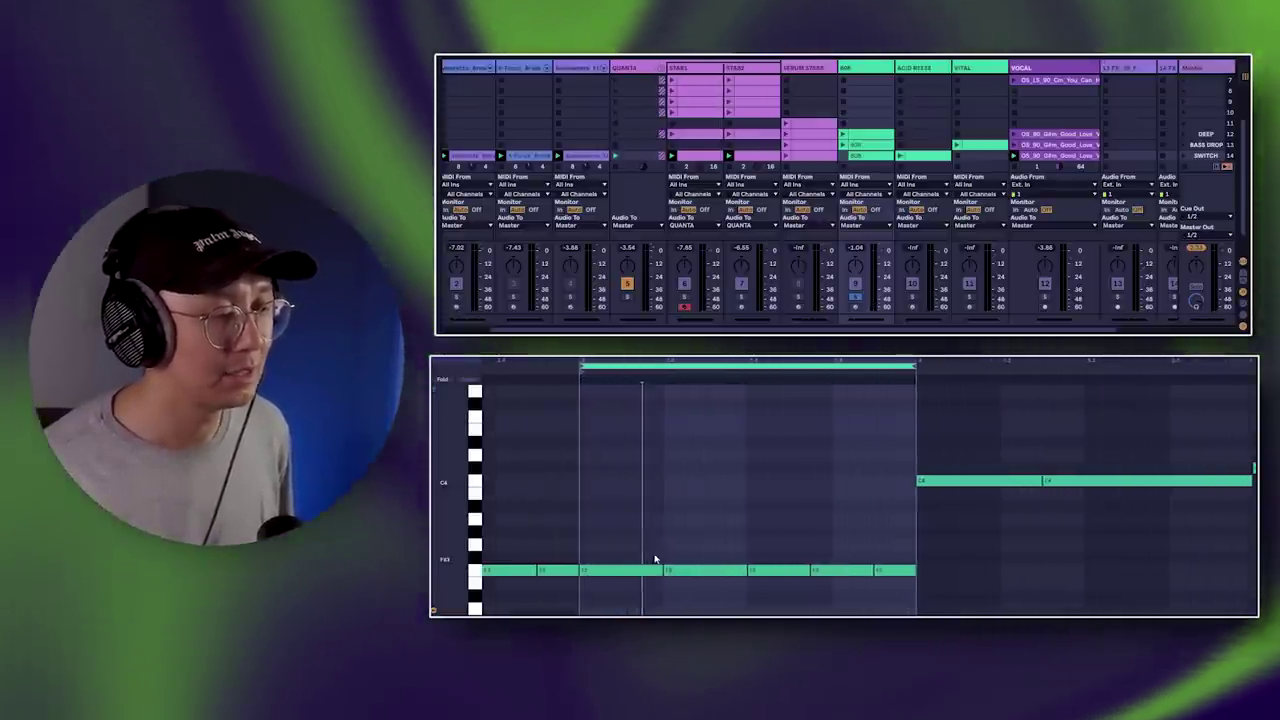
{"action": "left_click_drag", "start_coordinate": [696, 488], "coordinate": [706, 606]}
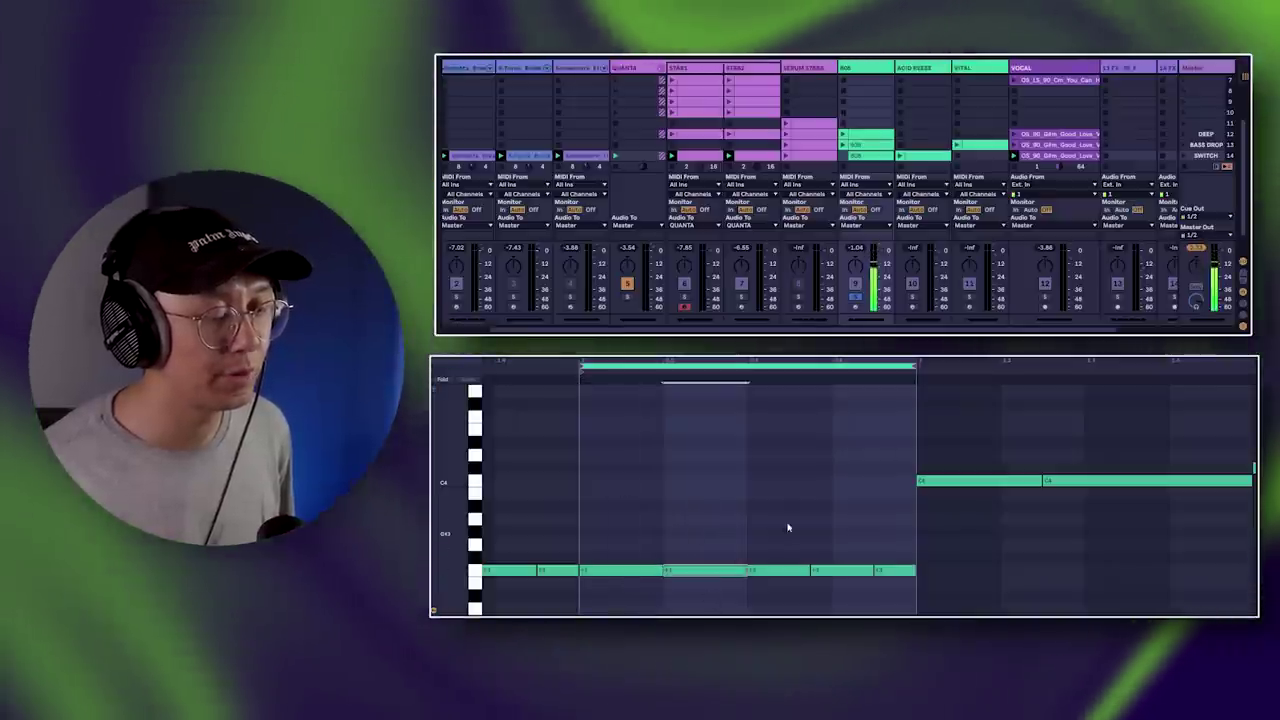
{"action": "left_click_drag", "start_coordinate": [783, 488], "coordinate": [883, 600]}
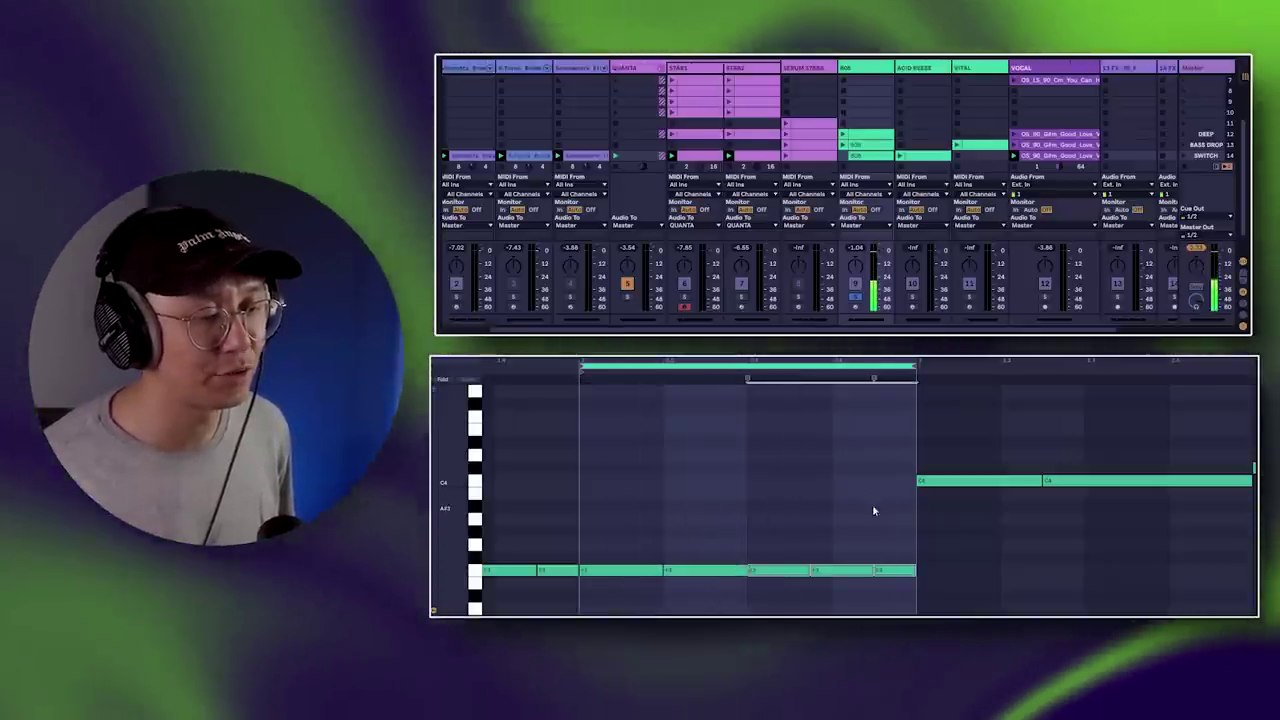
{"action": "left_click", "coordinate": [845, 158]}
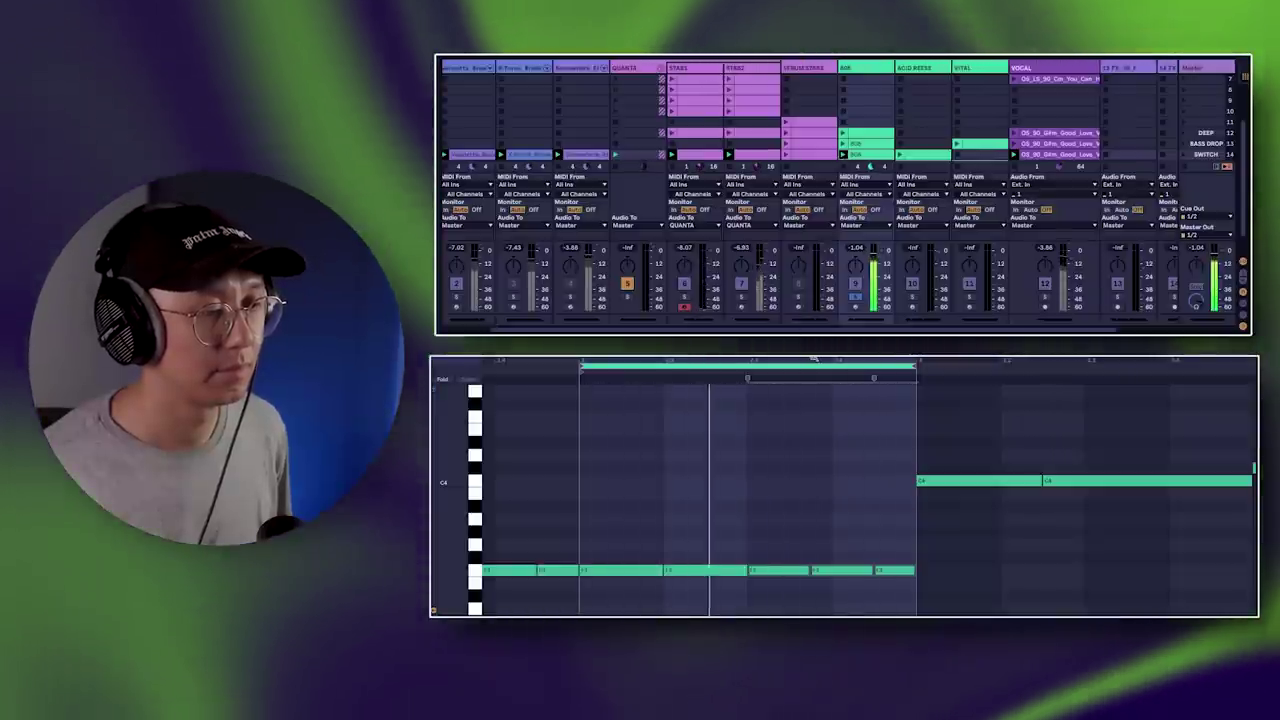
Extend the loop from bar 2 back out to the full length of the 808 clip
{"action": "left_click_drag", "start_coordinate": [814, 358], "coordinate": [814, 344]}
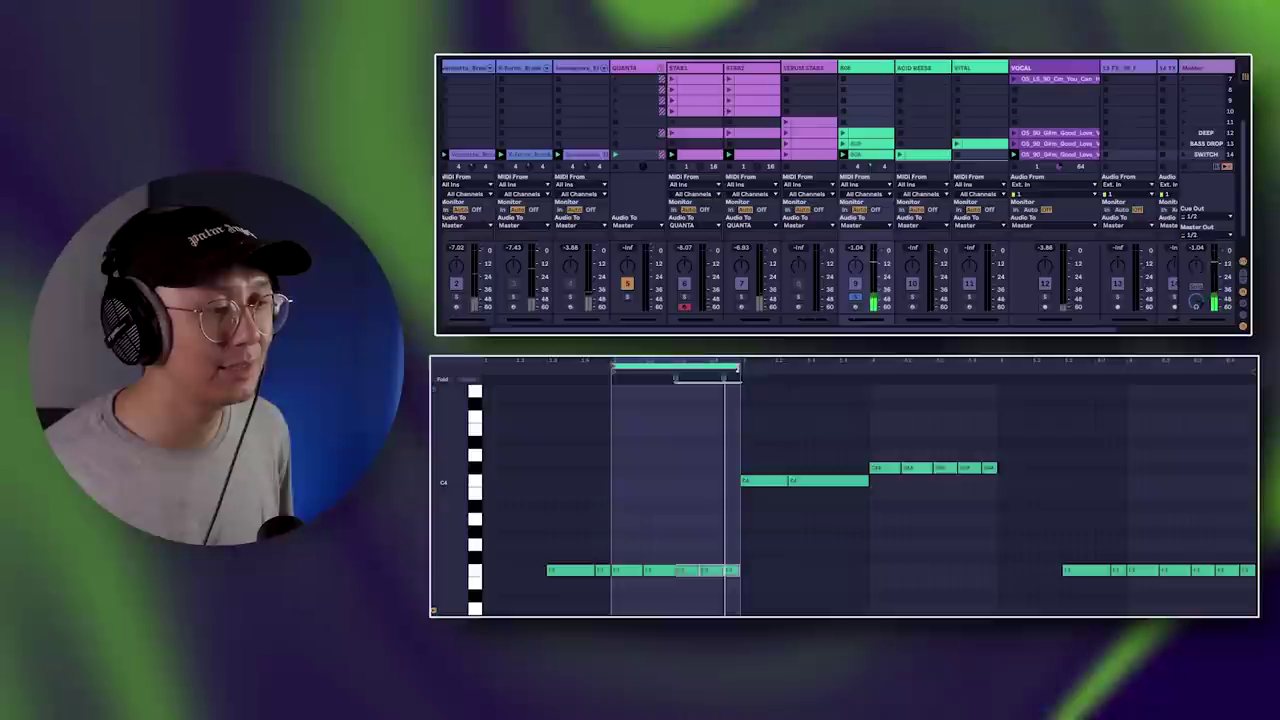
{"action": "left_click_drag", "start_coordinate": [731, 362], "coordinate": [1248, 365]}
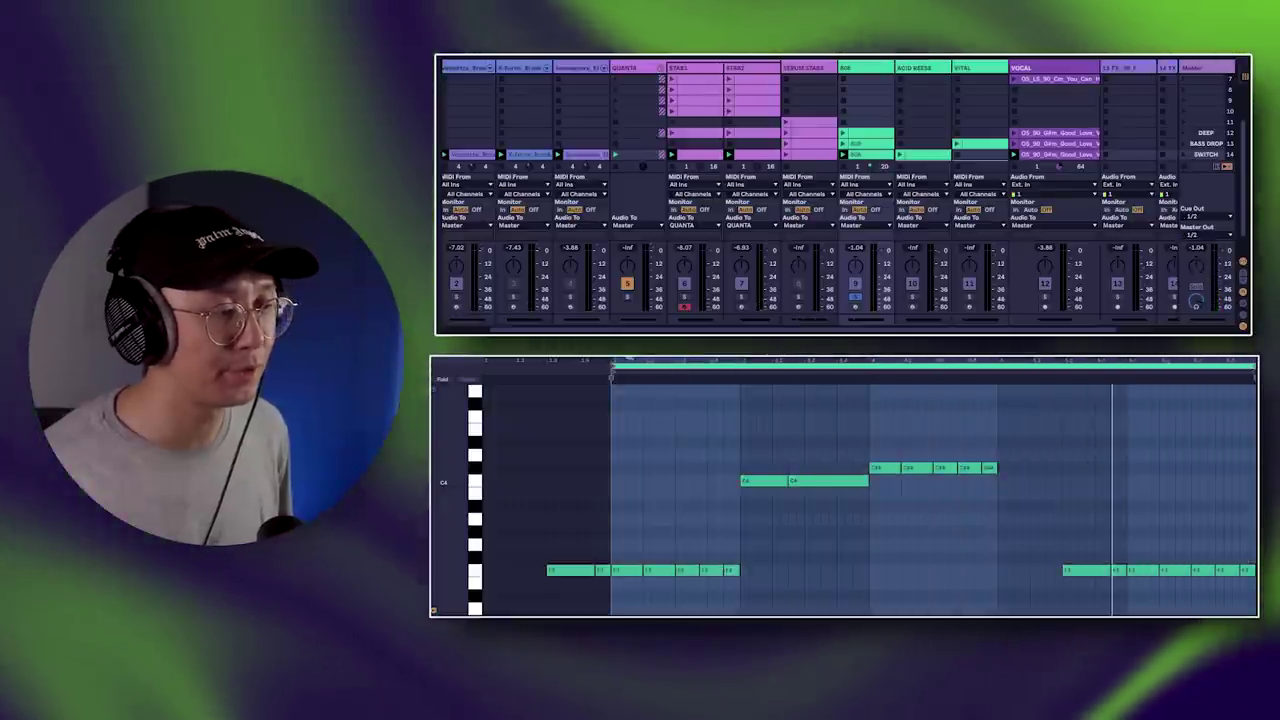
{"action": "left_click_drag", "start_coordinate": [613, 370], "coordinate": [486, 368]}
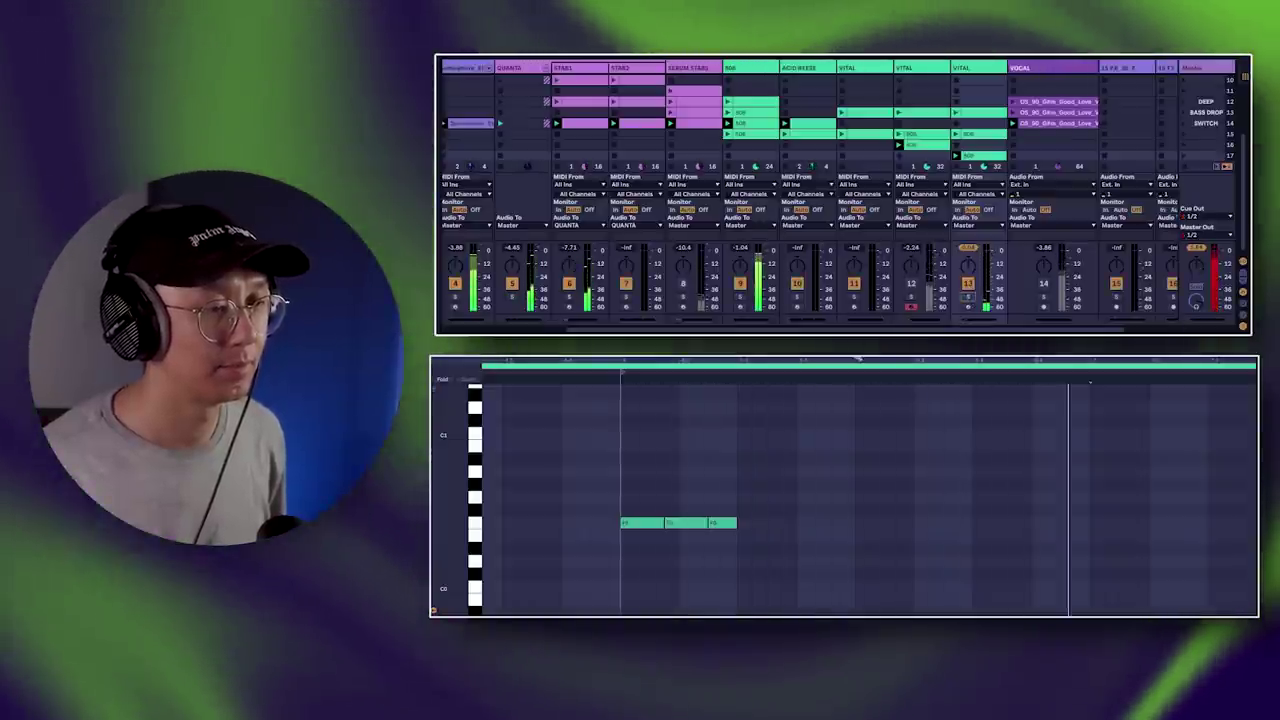
Mute the third VITAL track and play the second VITAL track's single-note clip alongside the mix
{"action": "left_click_drag", "start_coordinate": [856, 358], "coordinate": [982, 333]}
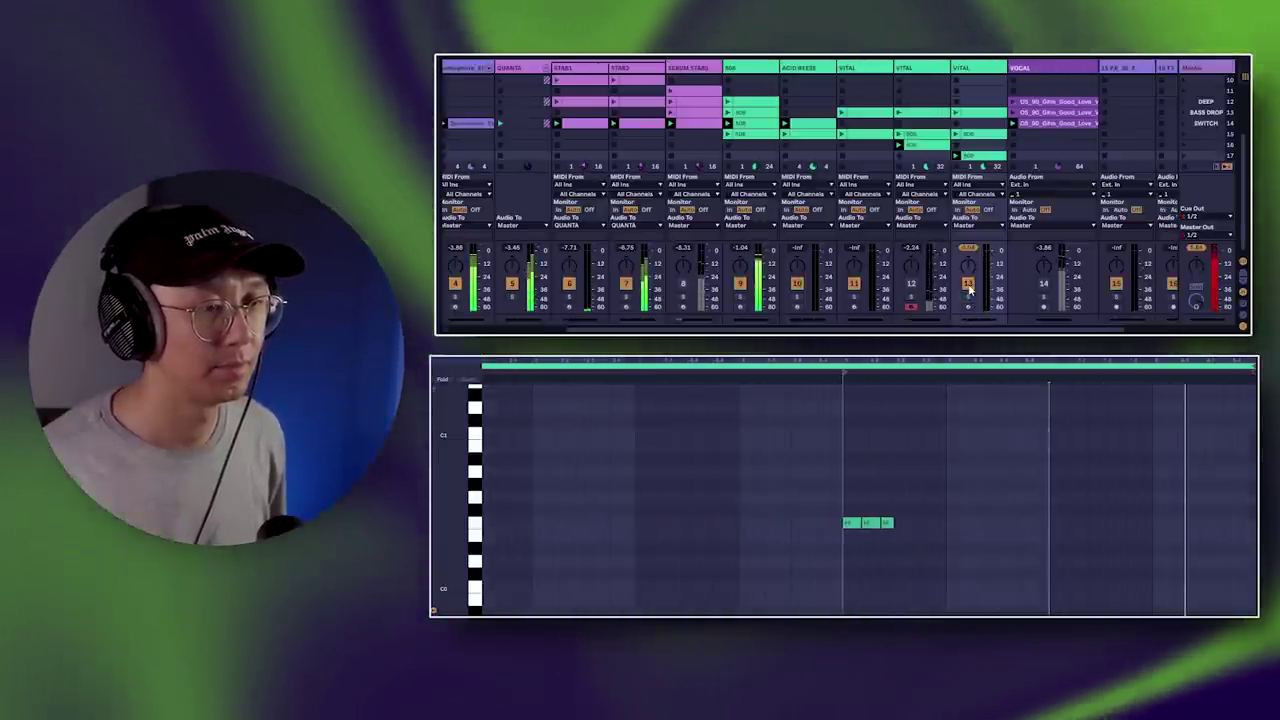
{"action": "left_click", "coordinate": [968, 285]}
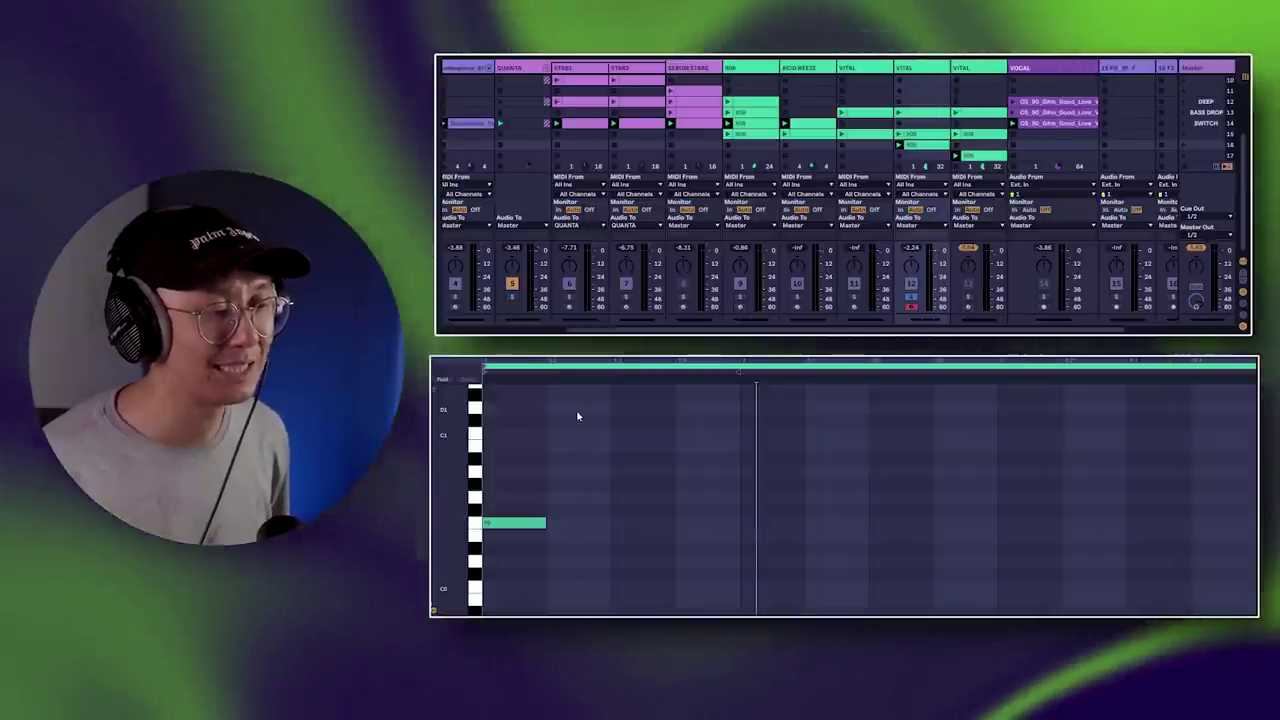
{"action": "scroll", "coordinate": [553, 512], "scroll_direction": "down", "scroll_amount": 1}
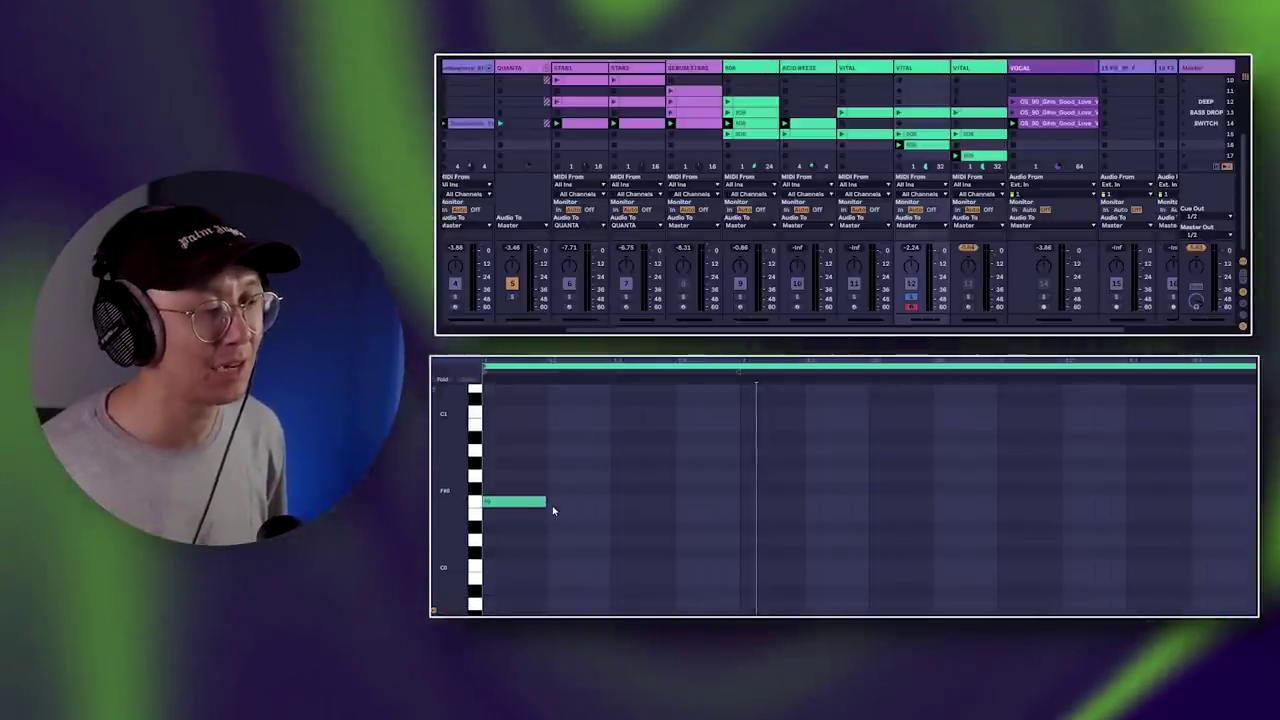
{"action": "key", "text": "space"}
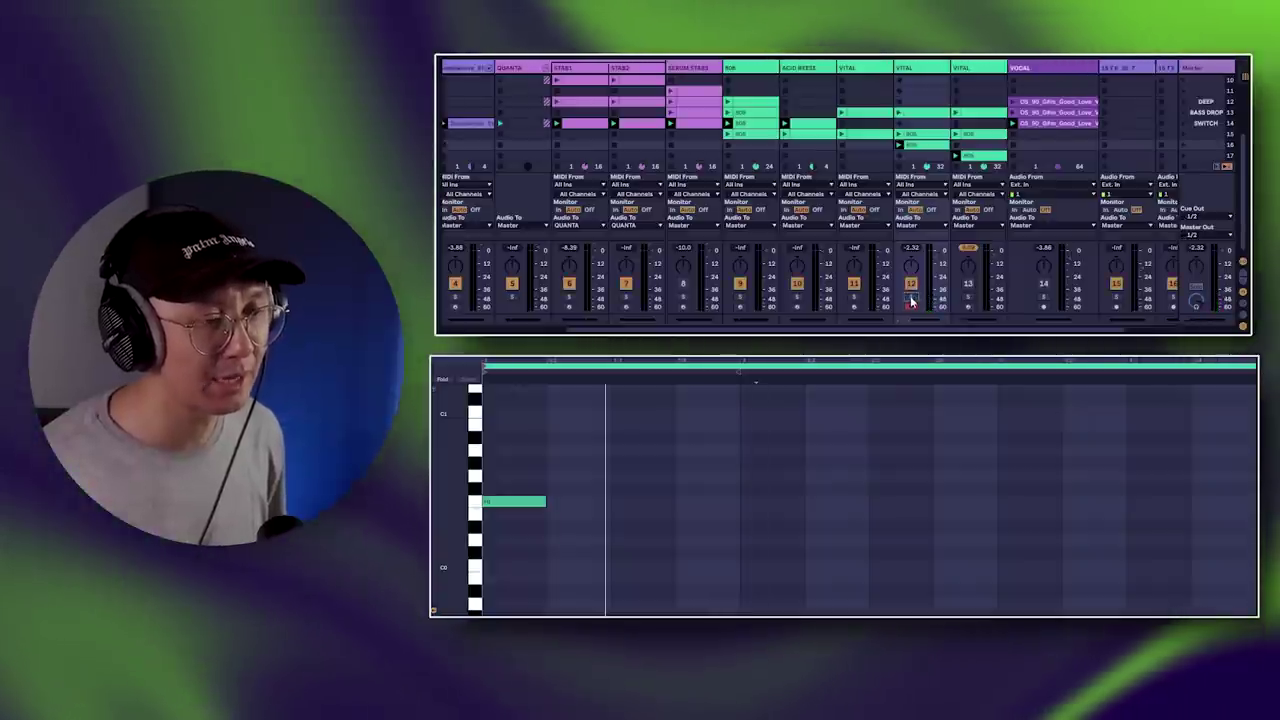
{"action": "key", "text": "space"}
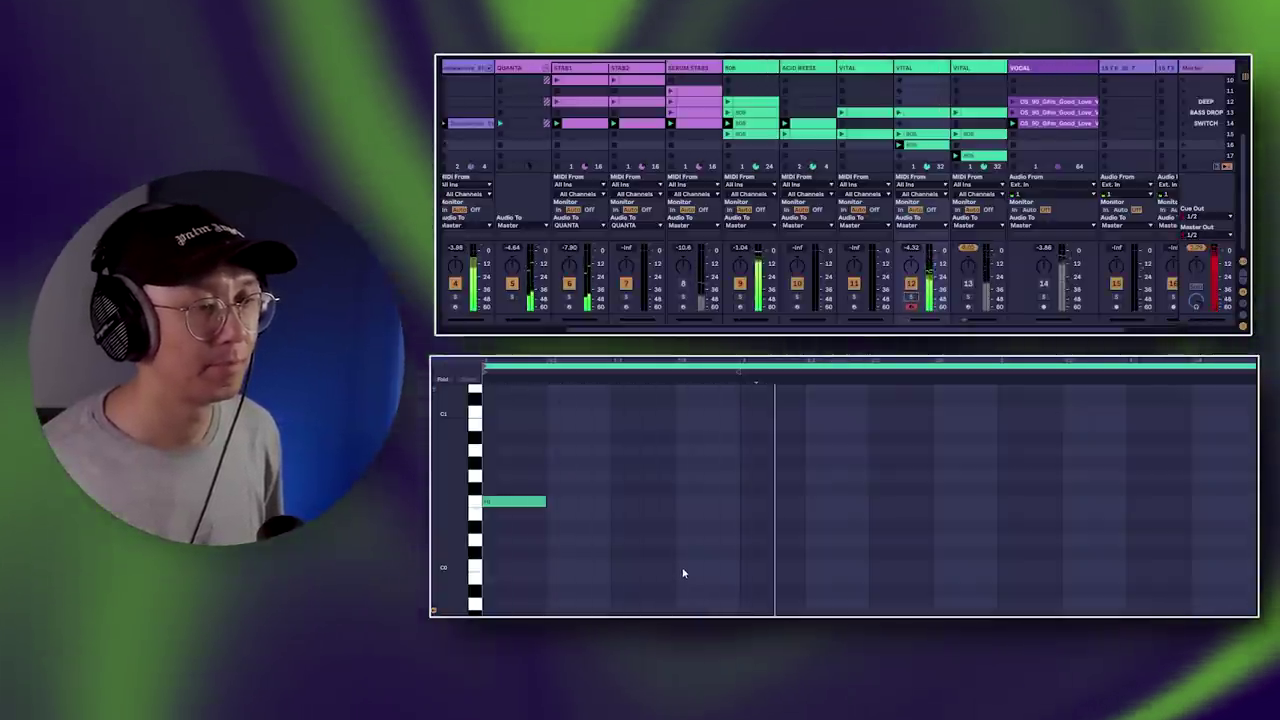
Play the ACID REESE clip in scene 15 and launch the 808 clip in the same scene
{"action": "key", "text": "minus"}
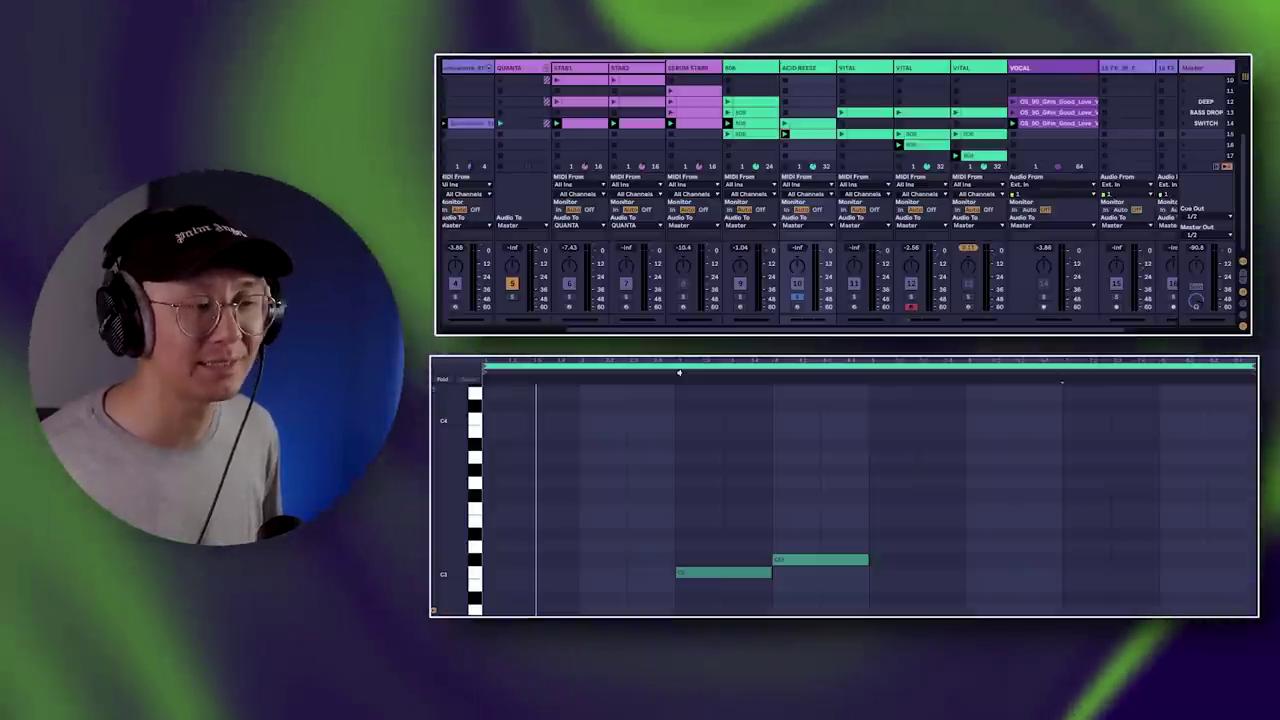
{"action": "key", "text": "space"}
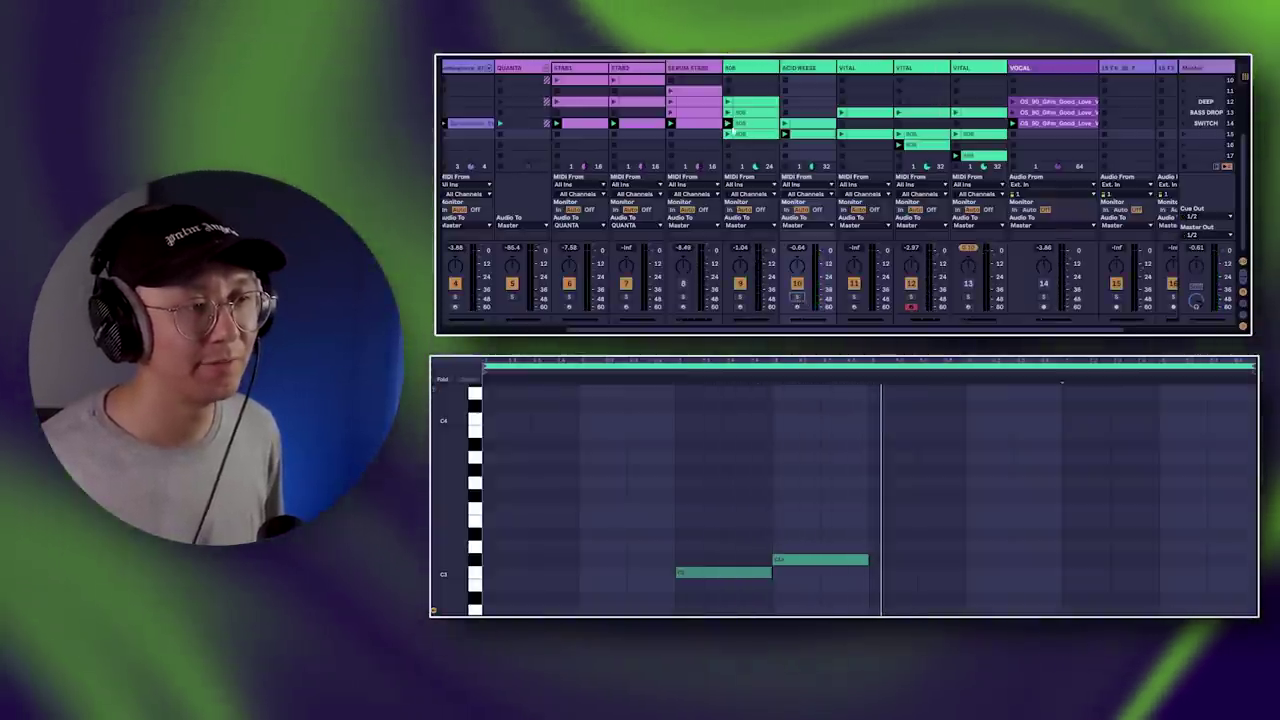
{"action": "left_click", "coordinate": [731, 137]}
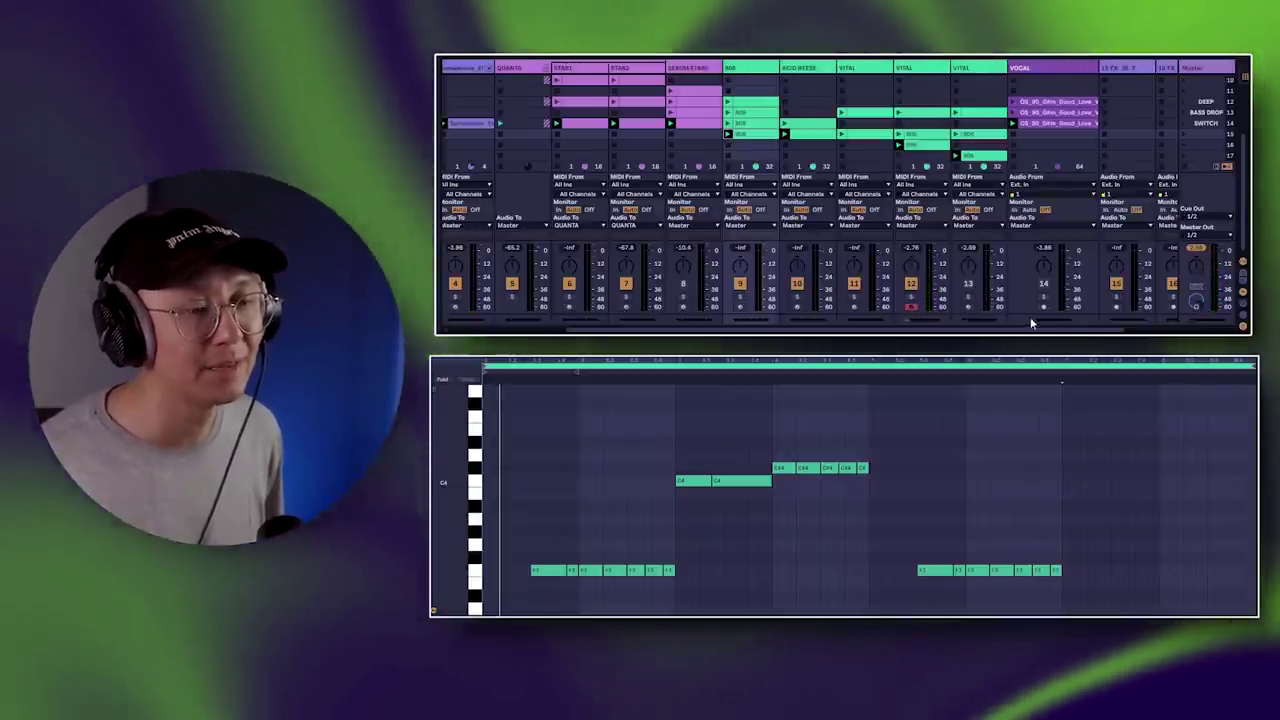
Open the first VITAL track's clip in scene 15 and play its held note at bar 7 through the OTT compressor
{"action": "left_click", "coordinate": [851, 123]}
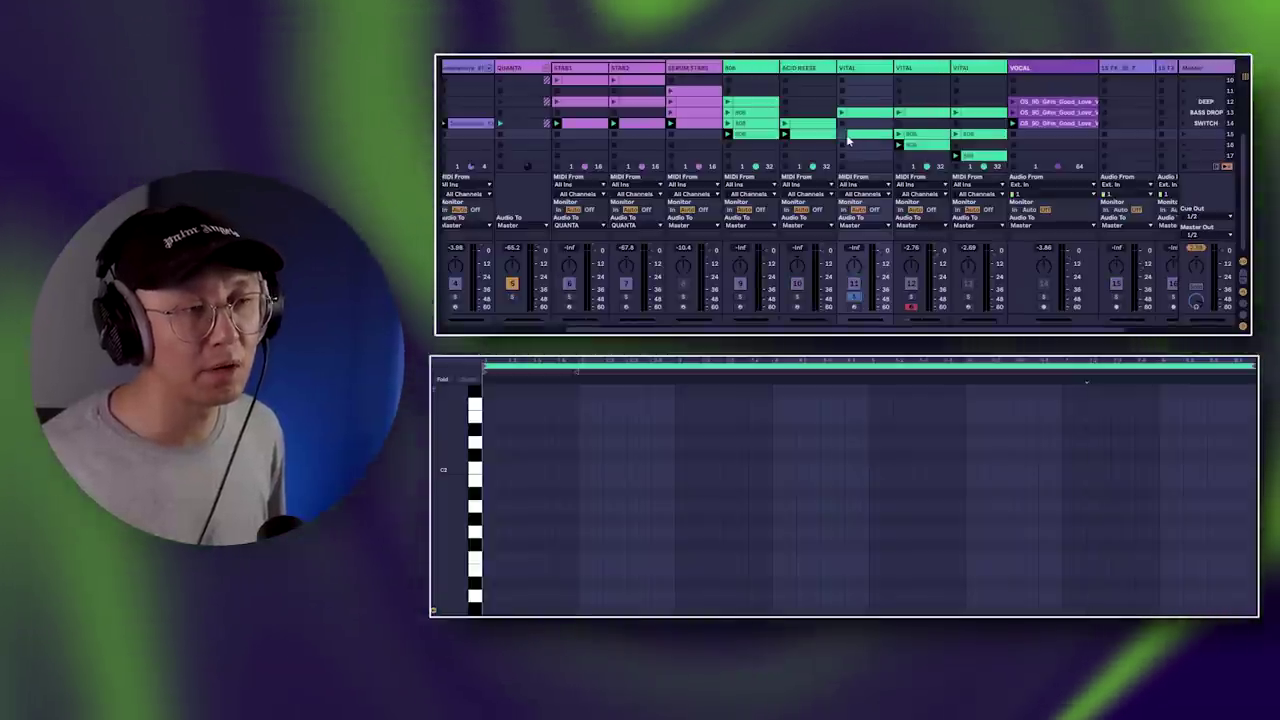
{"action": "left_click", "coordinate": [845, 138]}
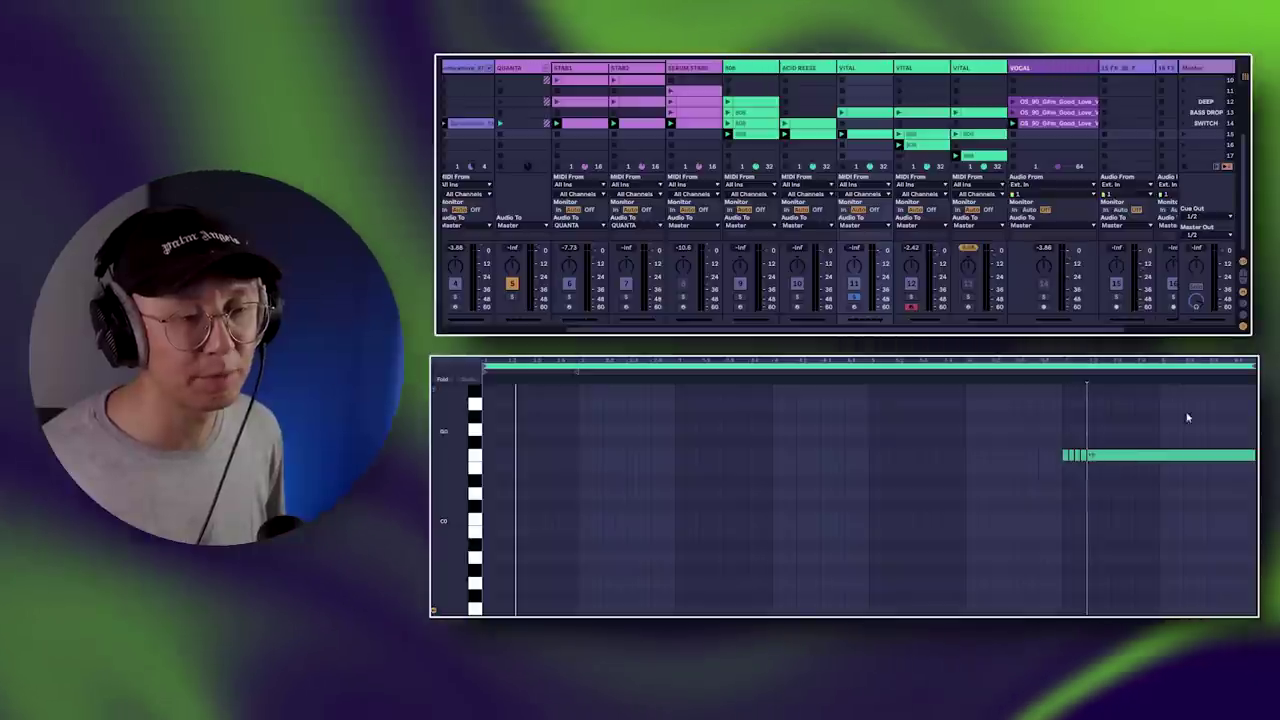
{"action": "left_click", "coordinate": [1061, 372]}
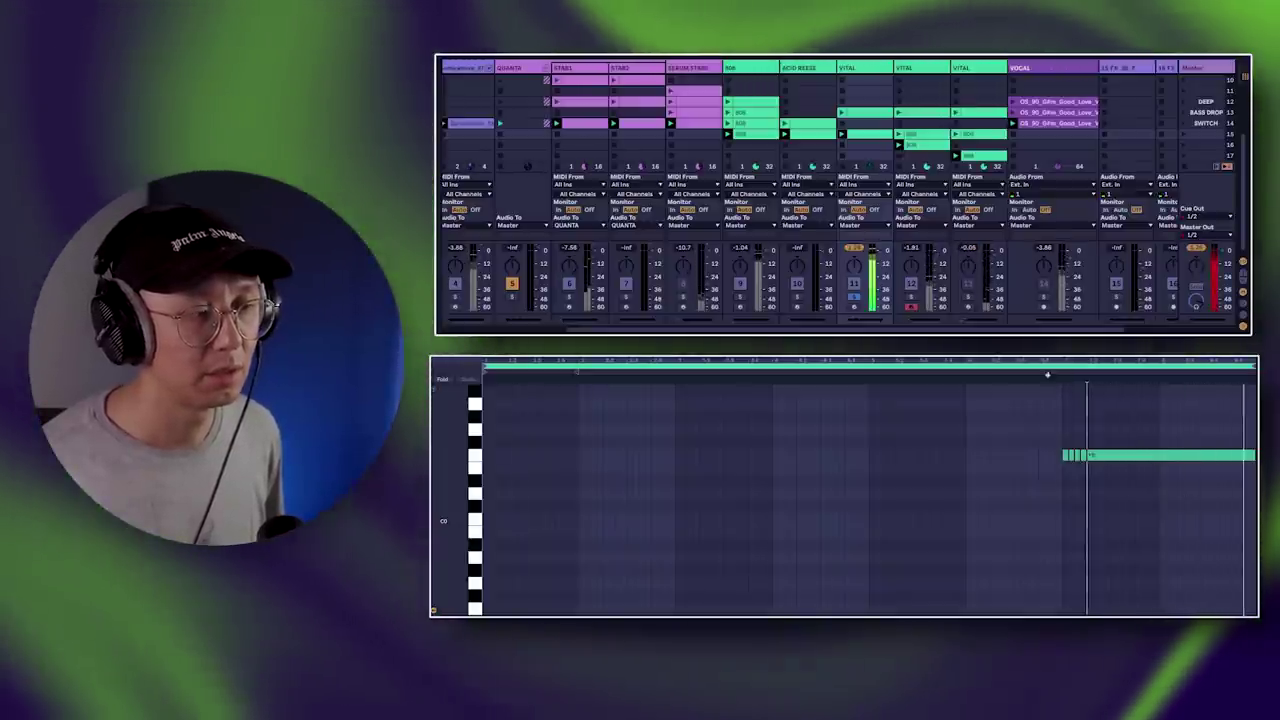
{"action": "left_click", "coordinate": [433, 382]}
{"action": "left_click", "coordinate": [500, 372]}
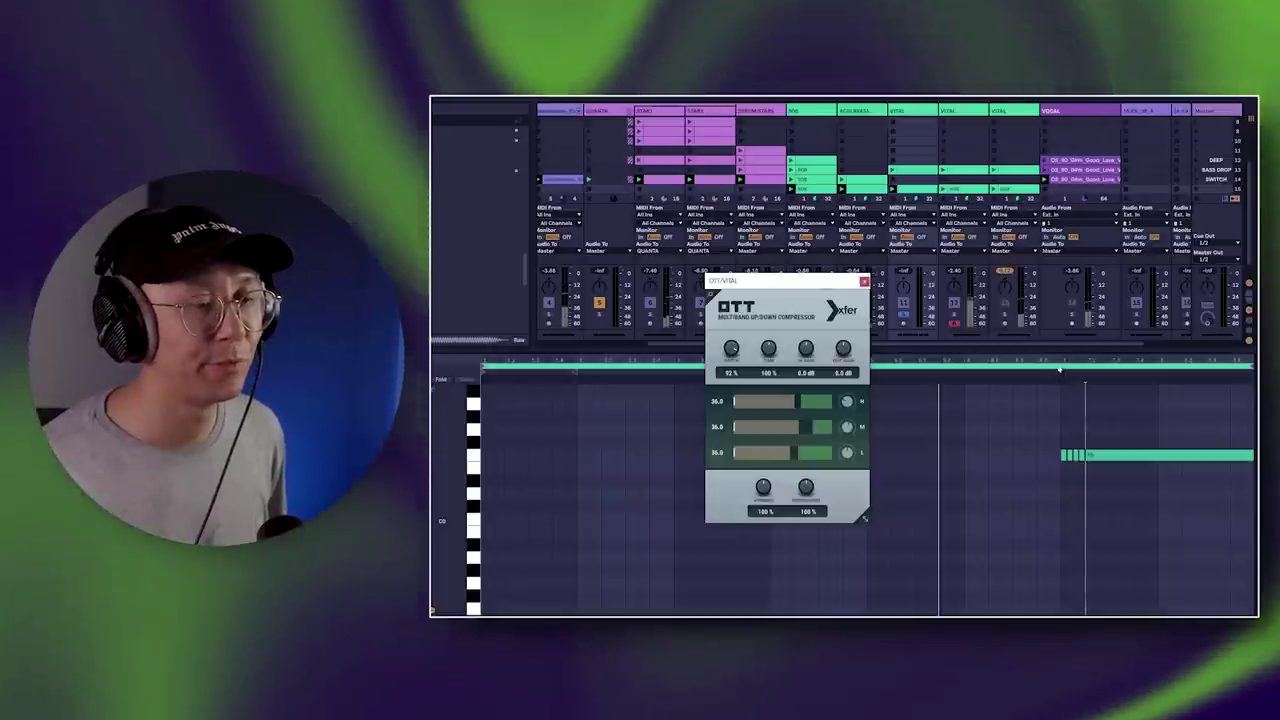
{"action": "key", "text": "space"}
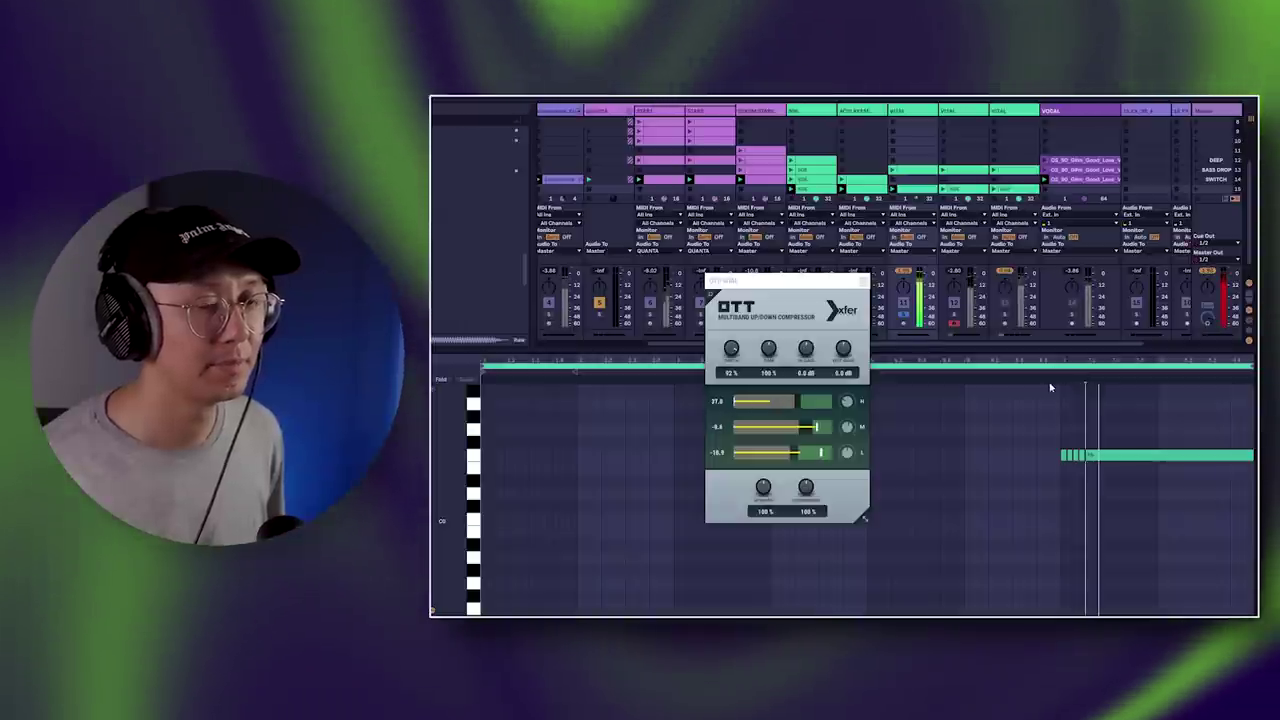
{"action": "key", "text": "space"}
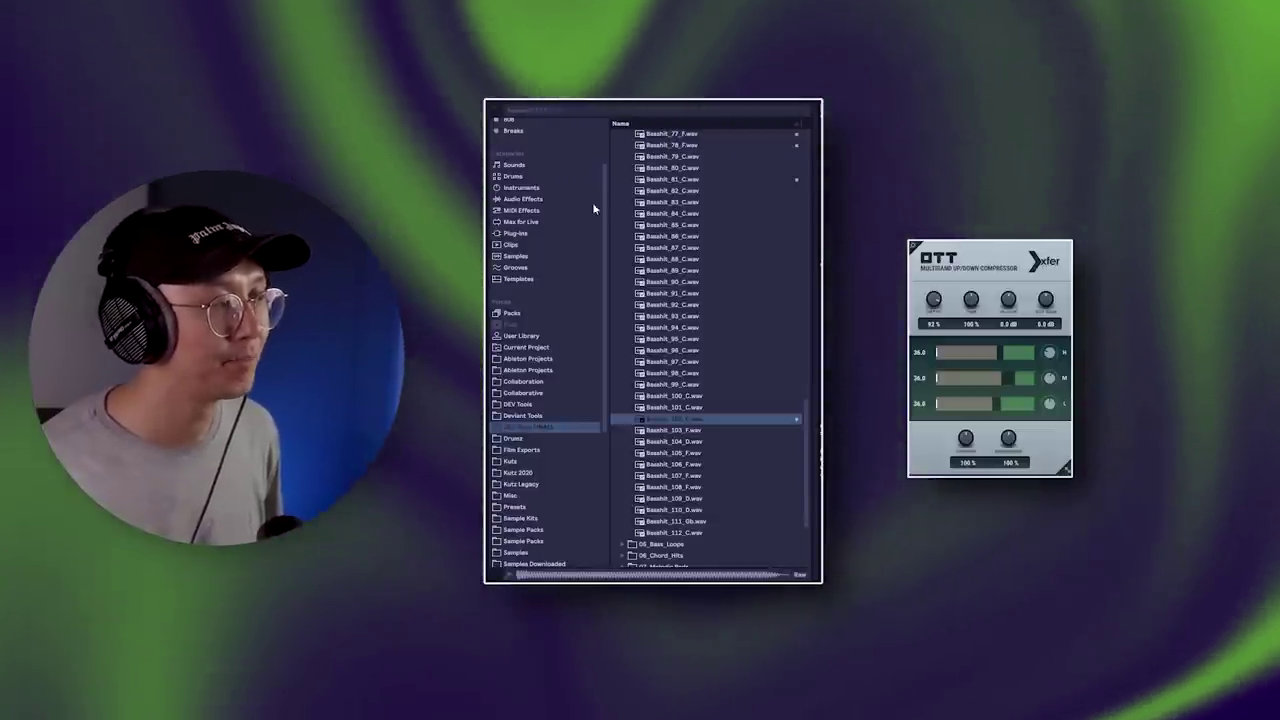
Search the audio effects for "ott" and select the OTT.adv preset of Multiband Dynamics
{"action": "scroll", "coordinate": [575, 209], "scroll_direction": "up", "scroll_amount": 3}
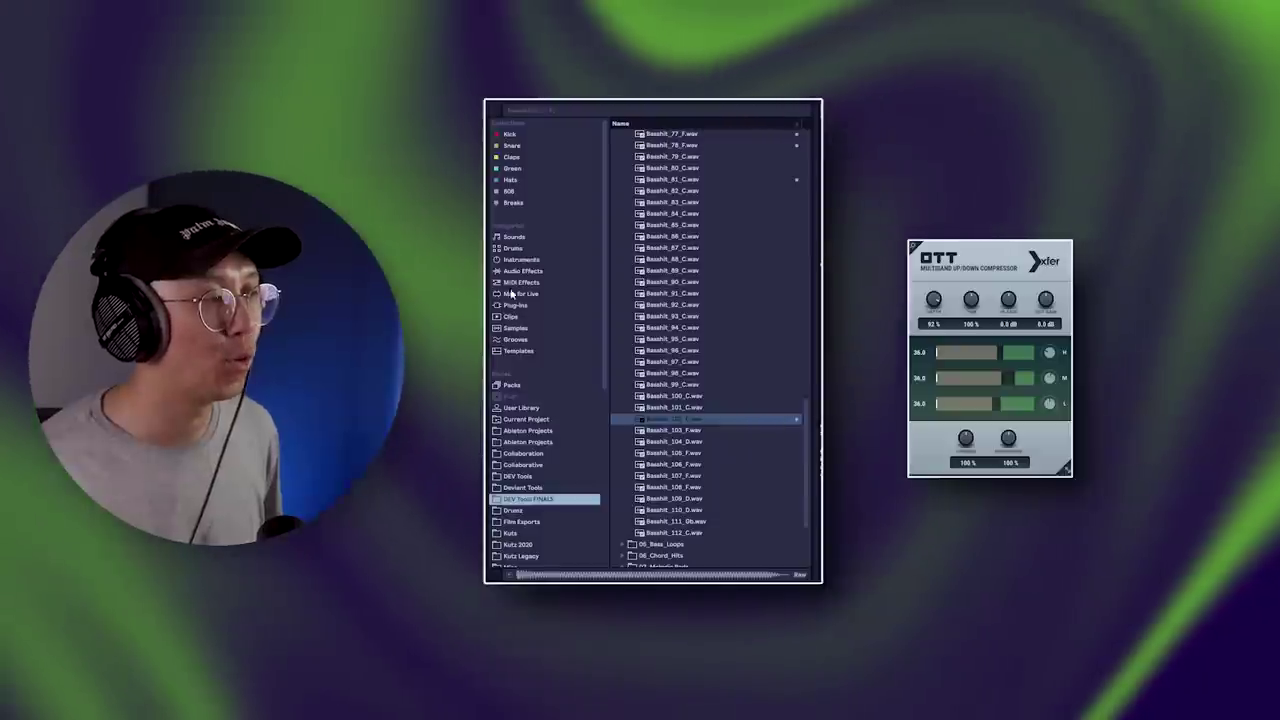
{"action": "left_click", "coordinate": [523, 270]}
{"action": "left_click", "coordinate": [569, 110]}
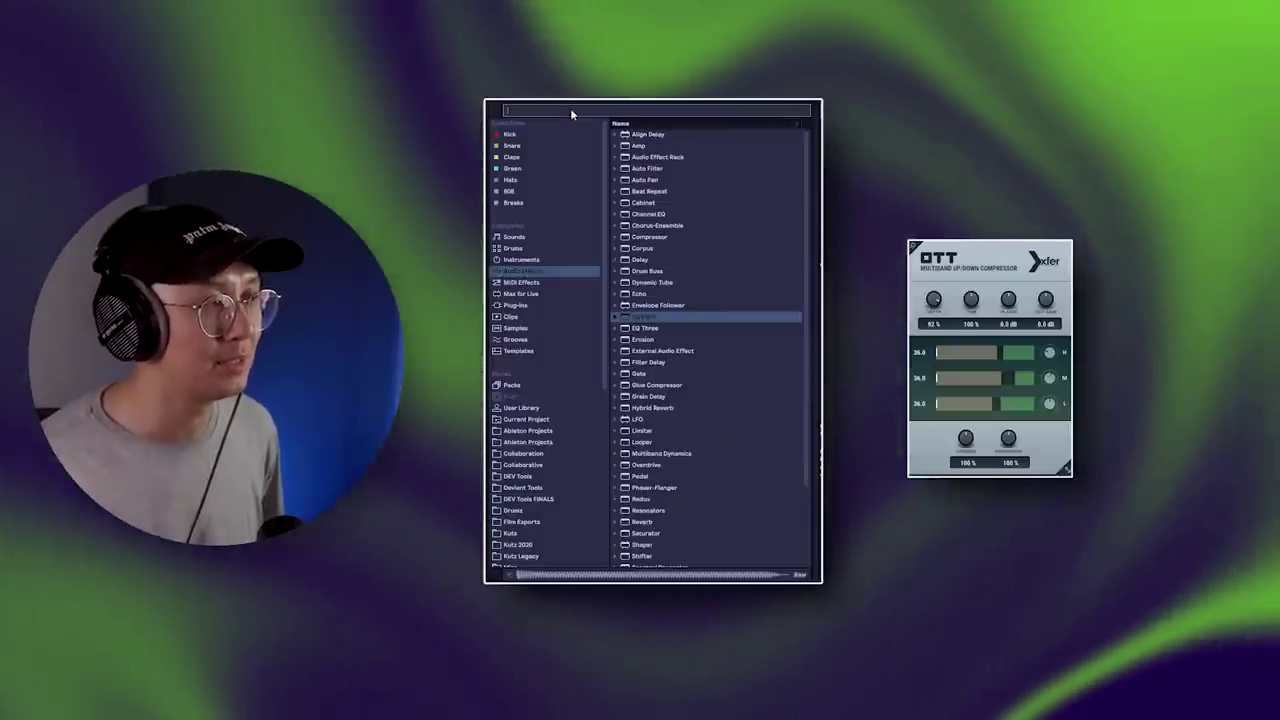
{"action": "type", "text": "ott"}
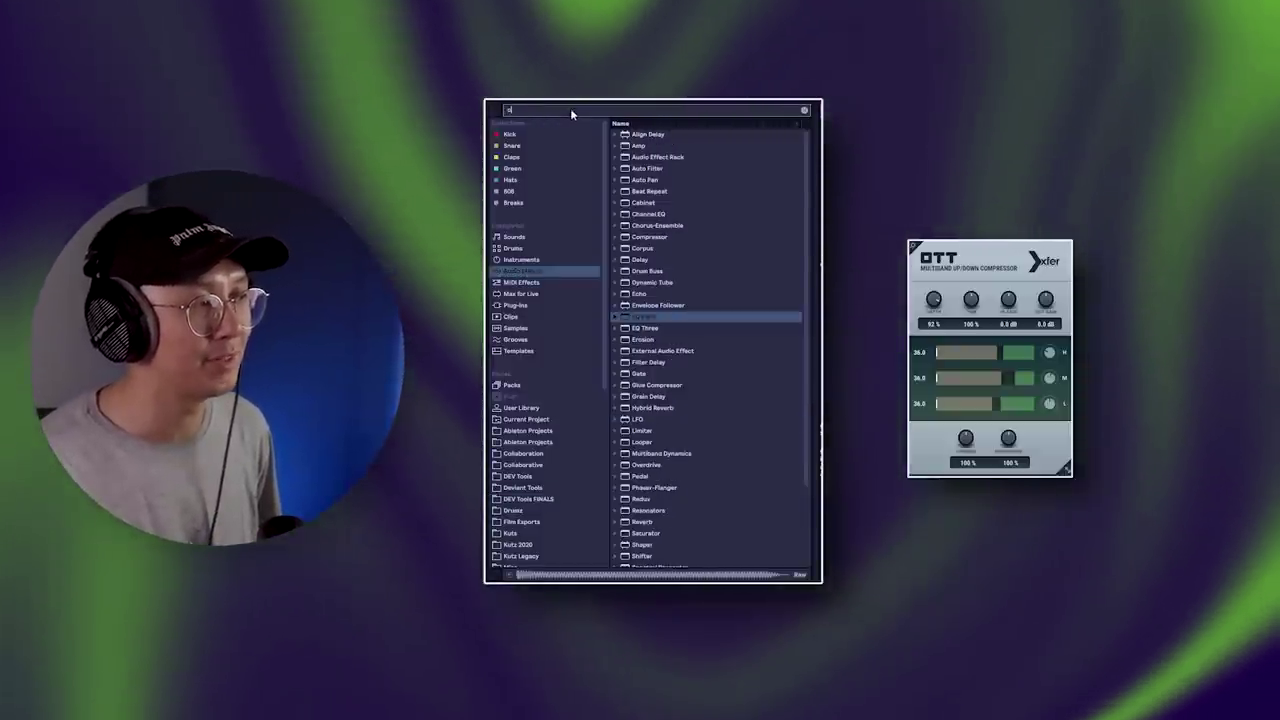
{"action": "left_click", "coordinate": [616, 134]}
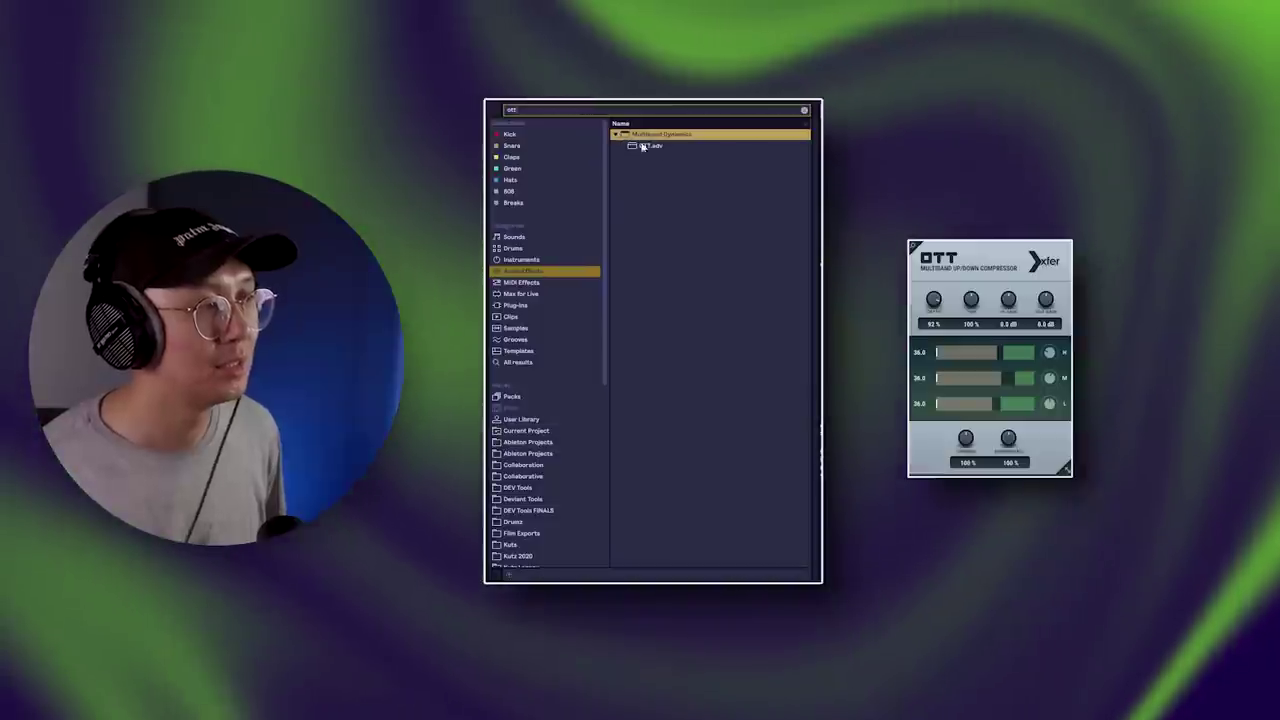
{"action": "left_click", "coordinate": [650, 147]}
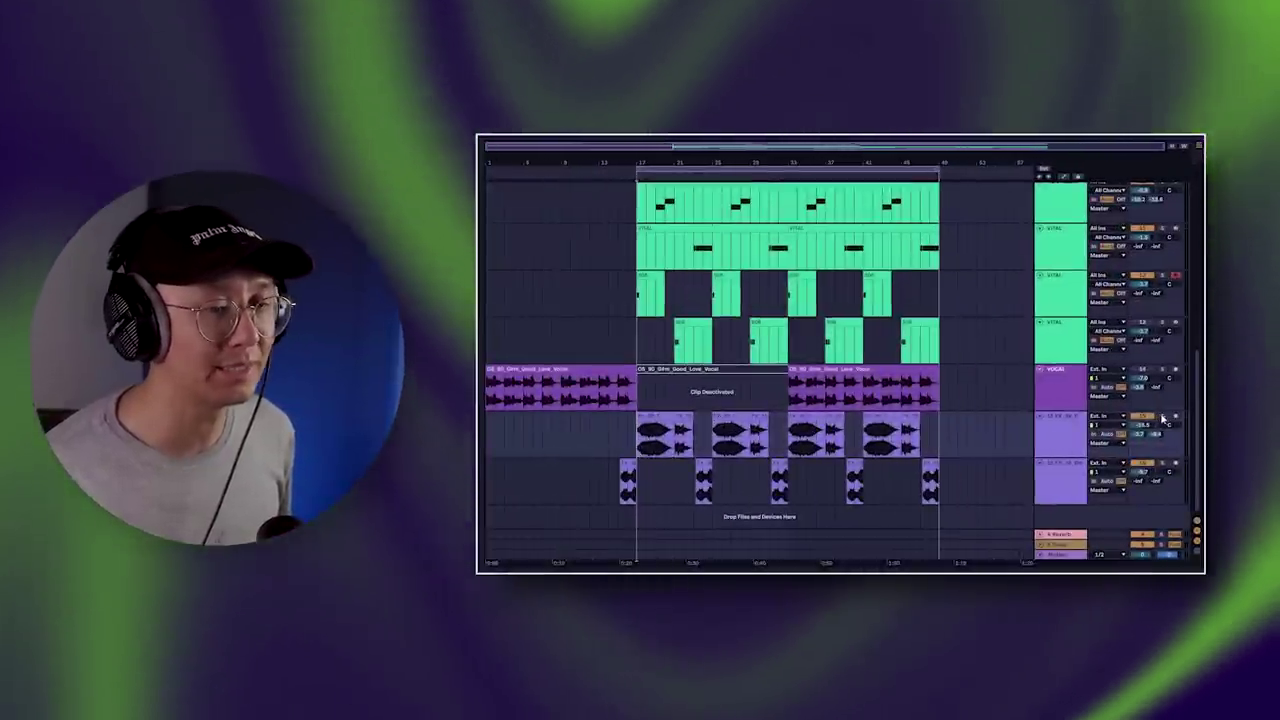
Play the arrangement from bar 17 with the upper effects track below the vocals soloed
{"action": "key", "text": "plus"}
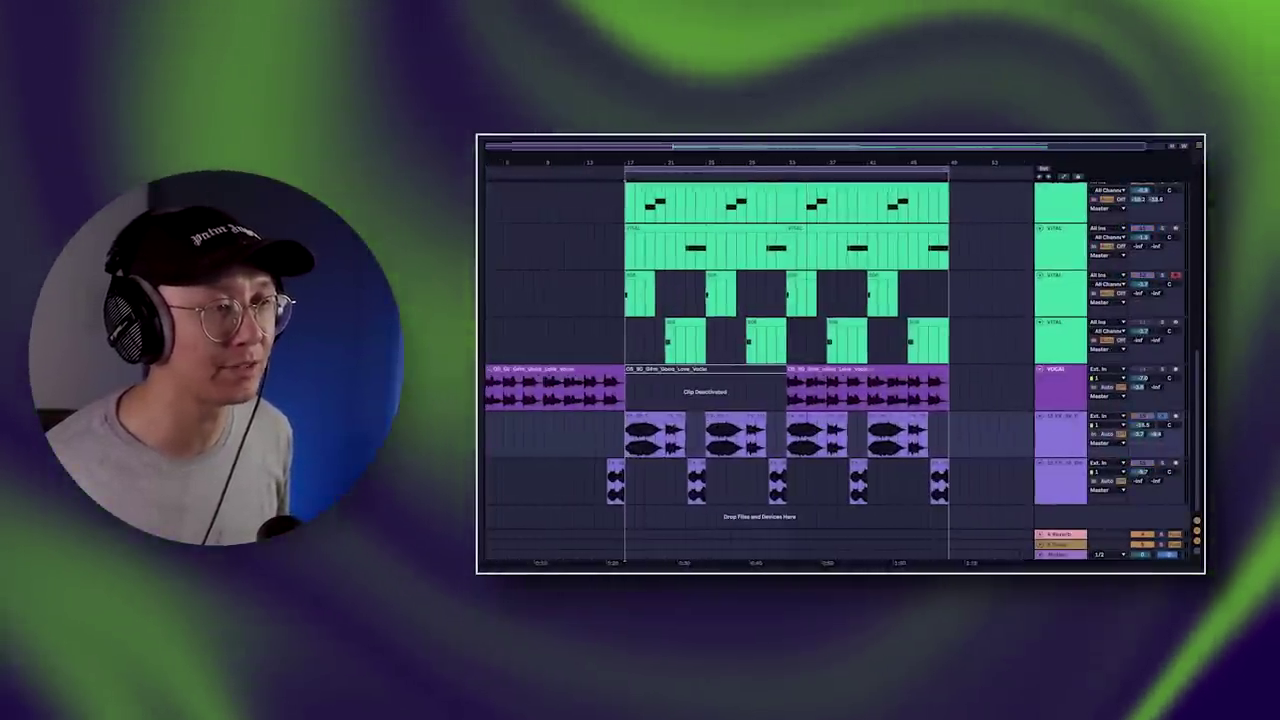
{"action": "key", "text": "plus"}
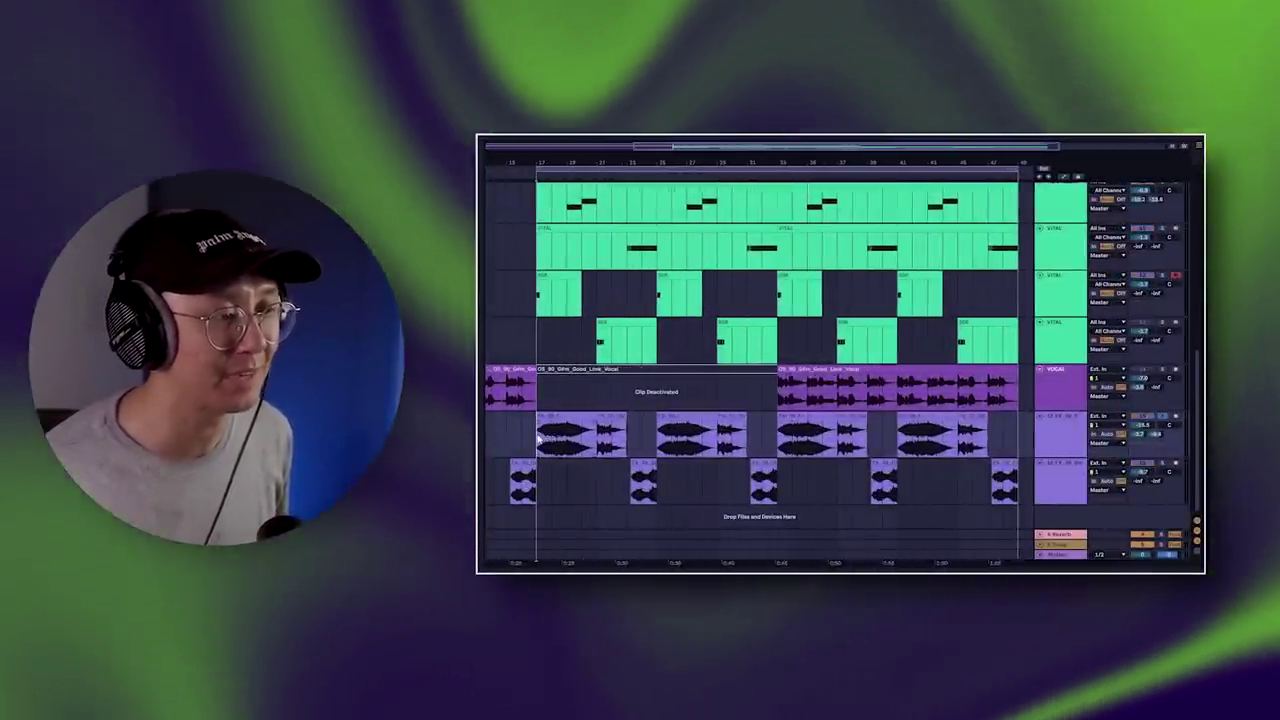
{"action": "key", "text": "space"}
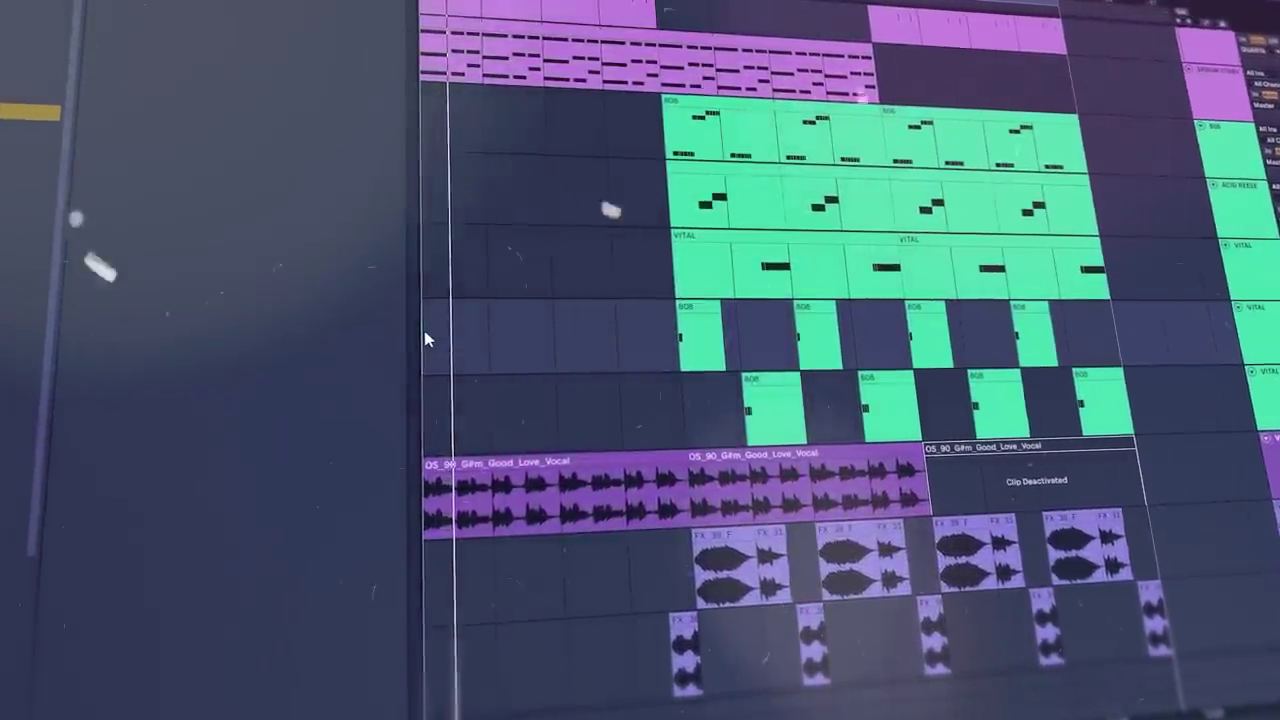
Delete the deactivated Good_Love_Vocal clip from bar 33 onward on the vocal track in the arrangement
{"action": "left_click", "coordinate": [1080, 453]}
{"action": "key", "text": "Delete"}
{"action": "left_click", "coordinate": [1104, 470]}
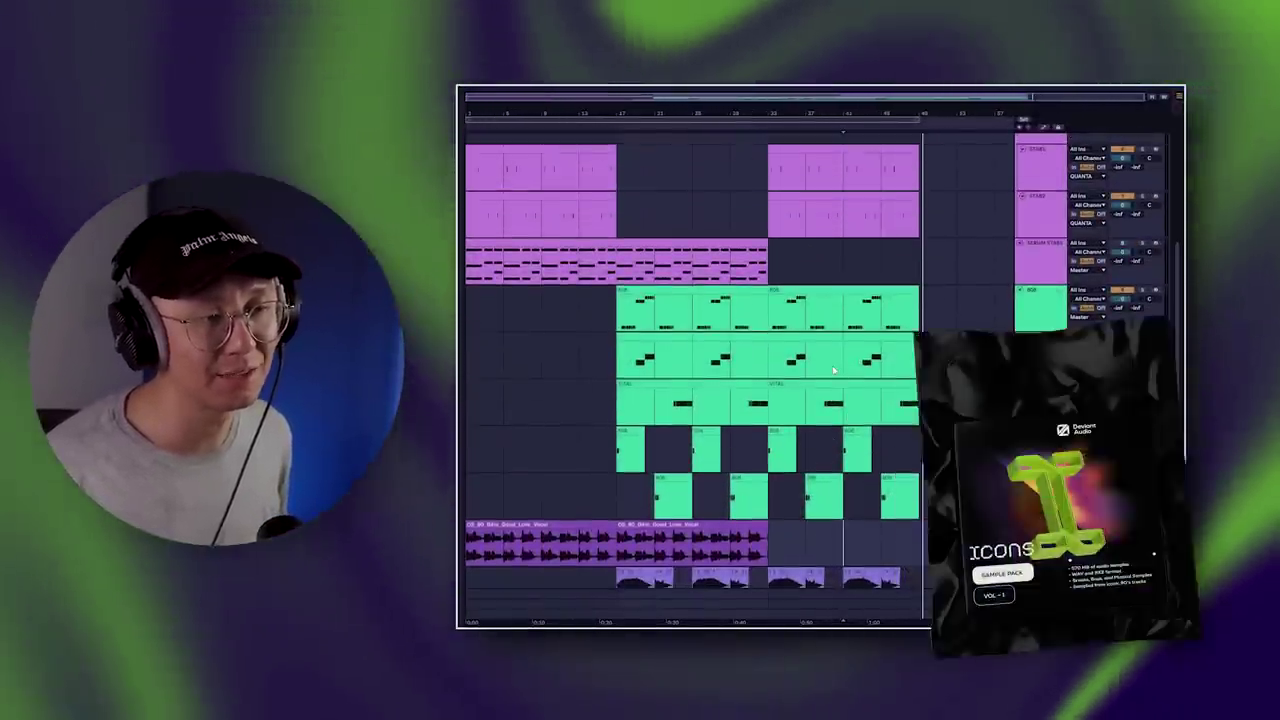
{"action": "scroll", "coordinate": [835, 369], "scroll_direction": "down", "scroll_amount": 2}
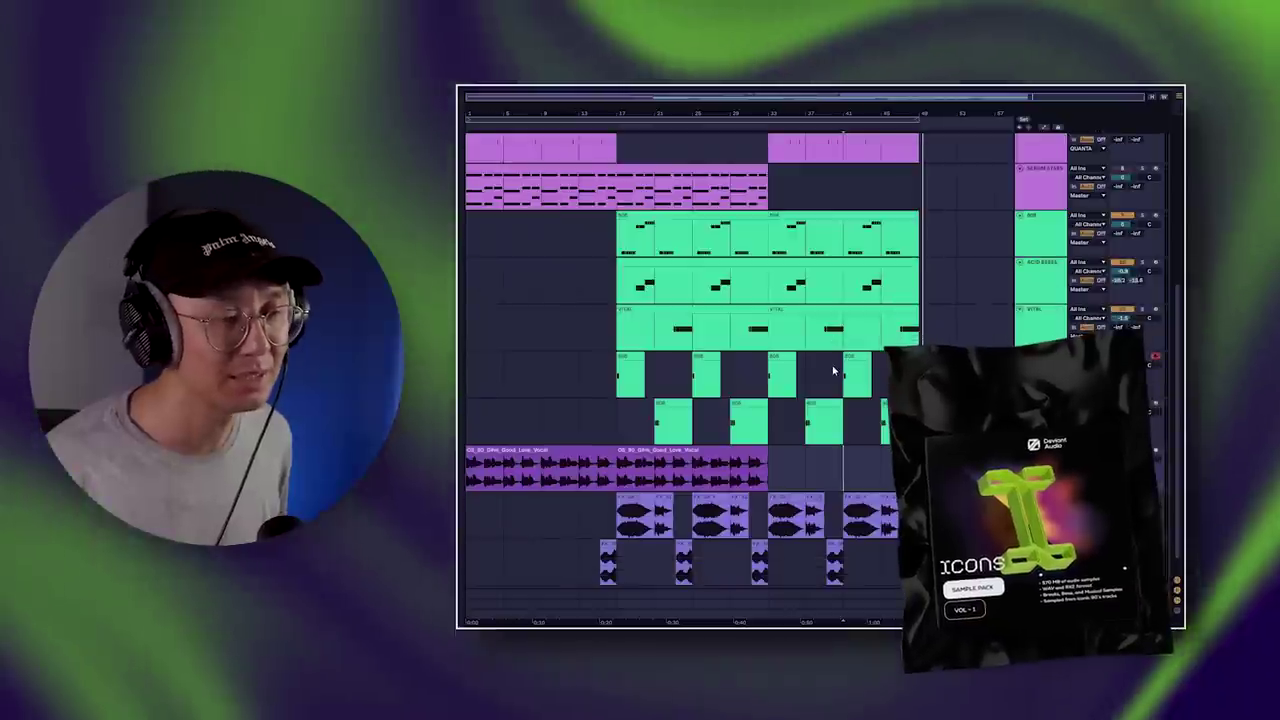